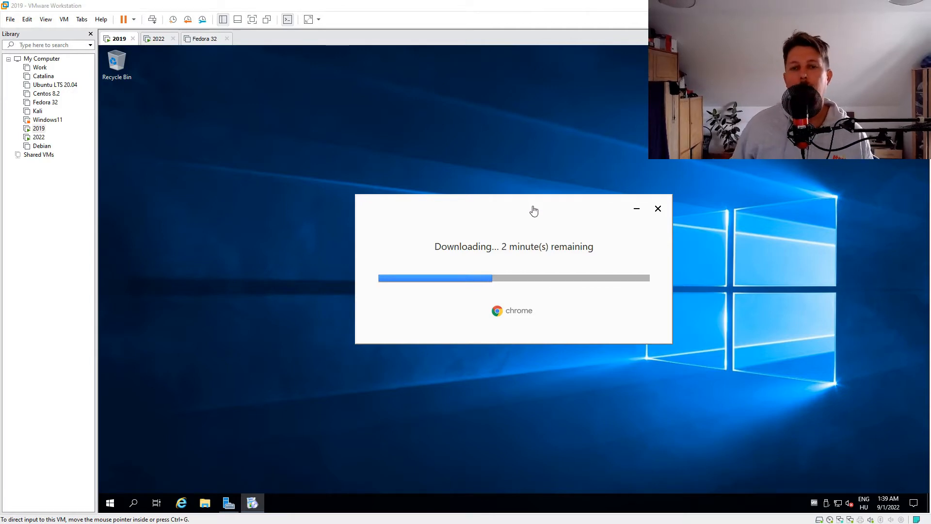
Step: Open meshcentral.com in Chrome on the 2019 virtual machine and maximize the browser window
left_click_drag(536, 213, 515, 150)
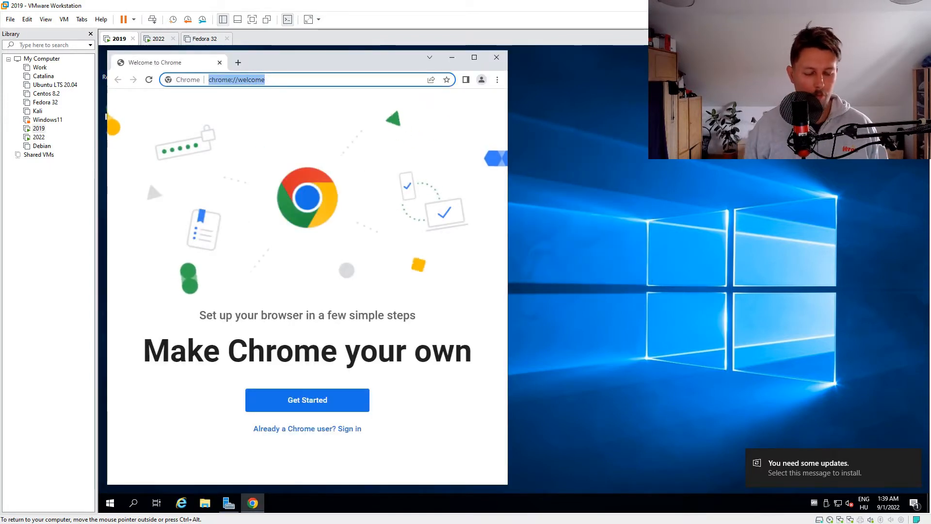
type("meshcentral.com")
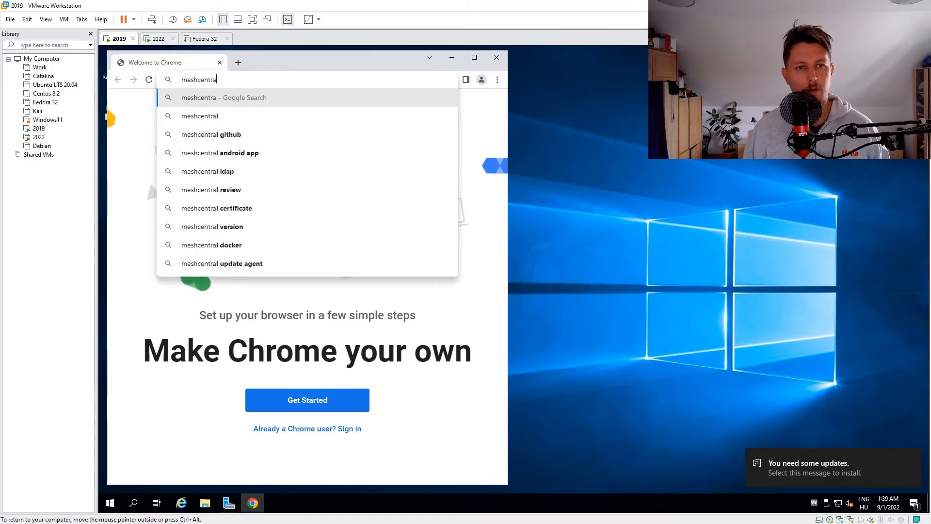
key("Return")
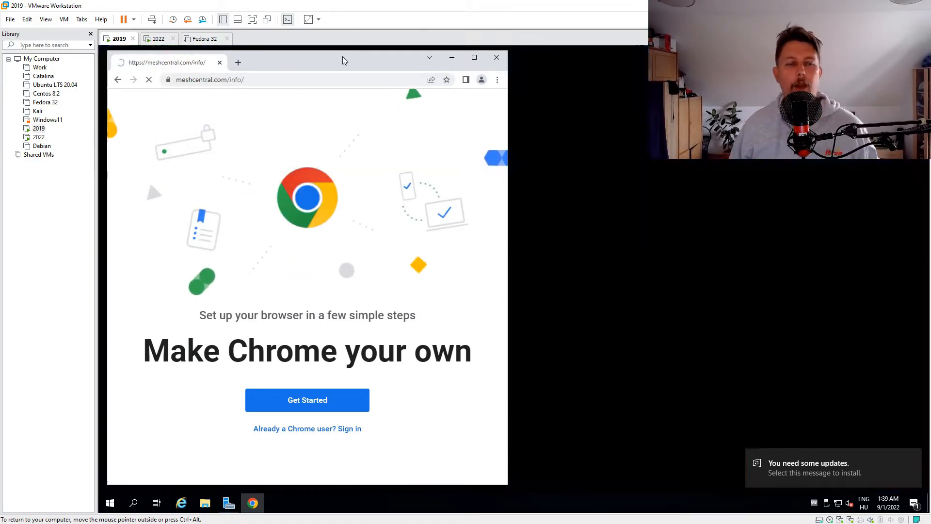
double_click(342, 56)
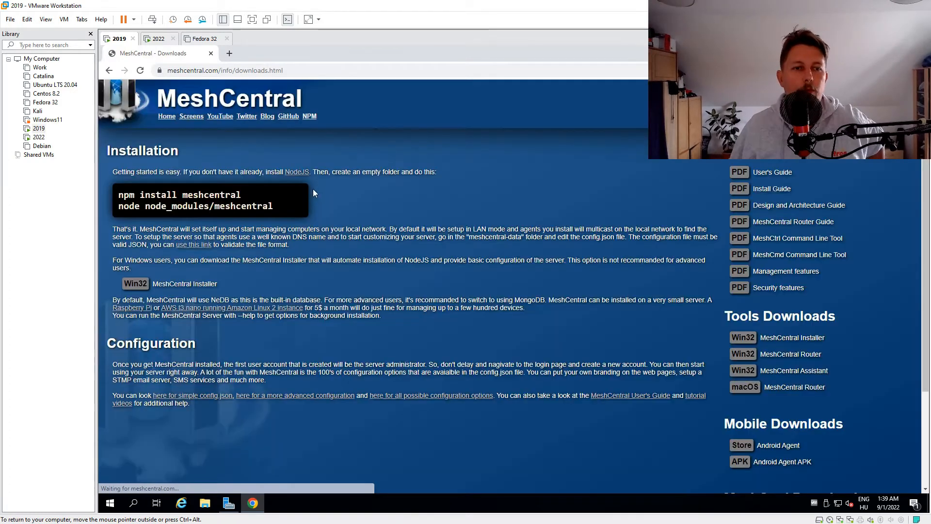
Step: Download and run the Win32 MeshCentral Installer, start the server installation with the offered settings, and move its window aside
left_click(192, 285)
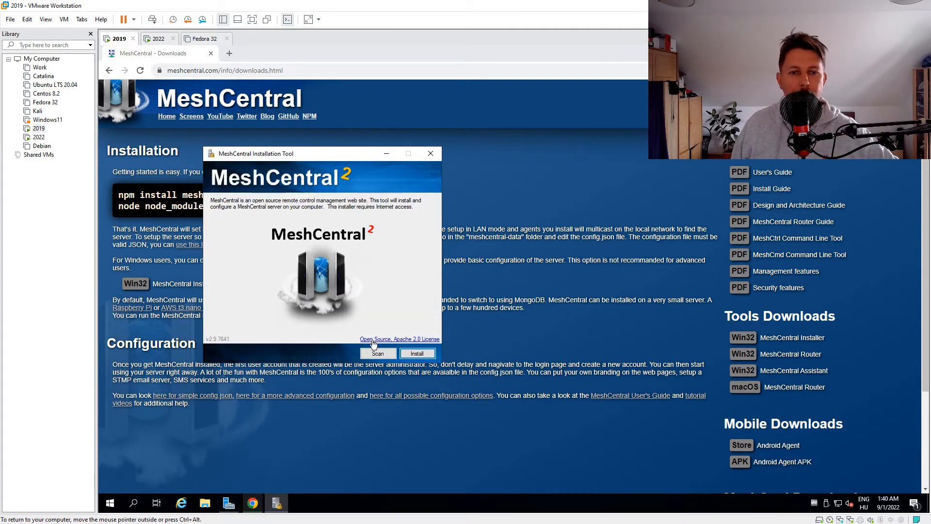
left_click(419, 354)
left_click(422, 355)
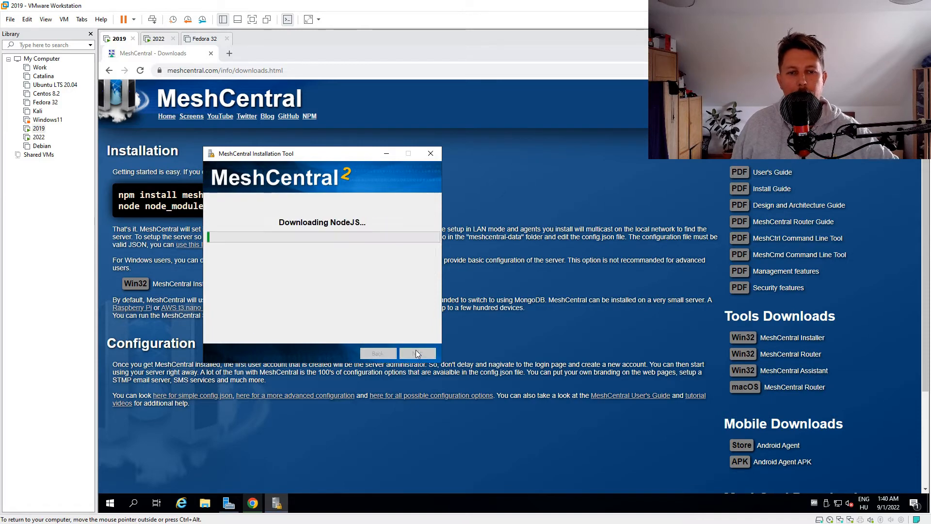
left_click_drag(339, 155, 417, 87)
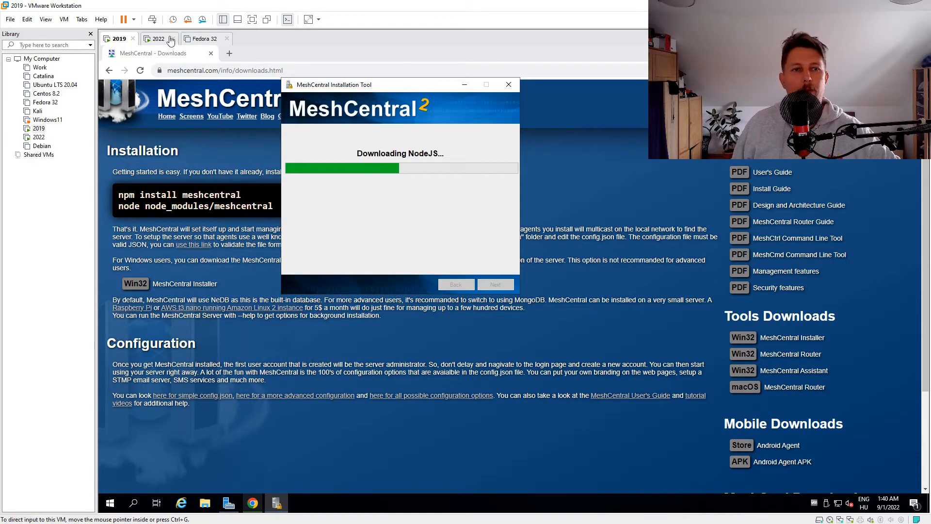
Step: Switch to the 2022 virtual machine, send it Ctrl+Alt+Del and sign in with the Administrator account password
left_click(159, 39)
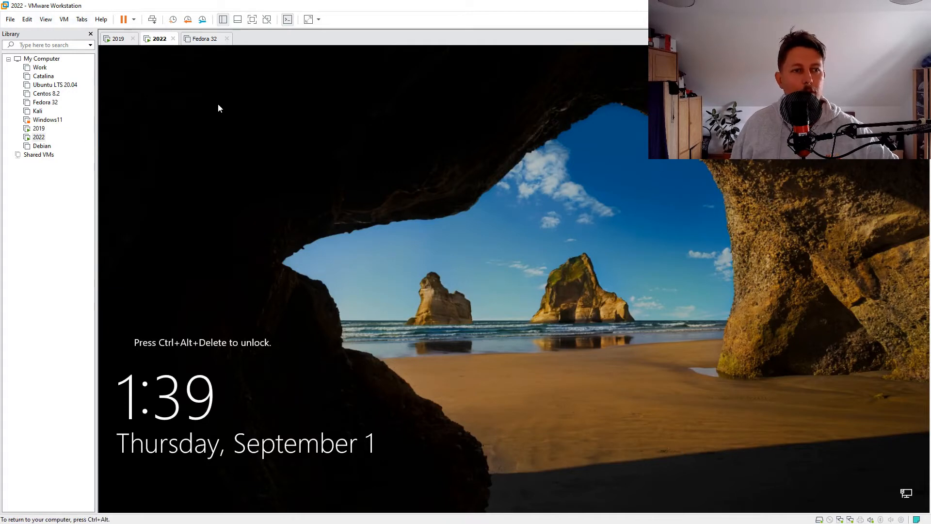
left_click(64, 19)
left_click(101, 69)
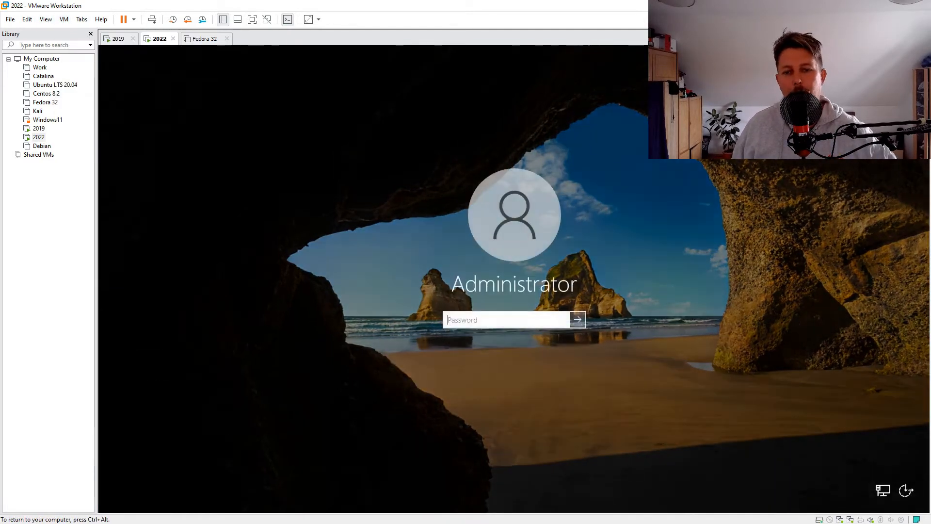
type("••••••••••")
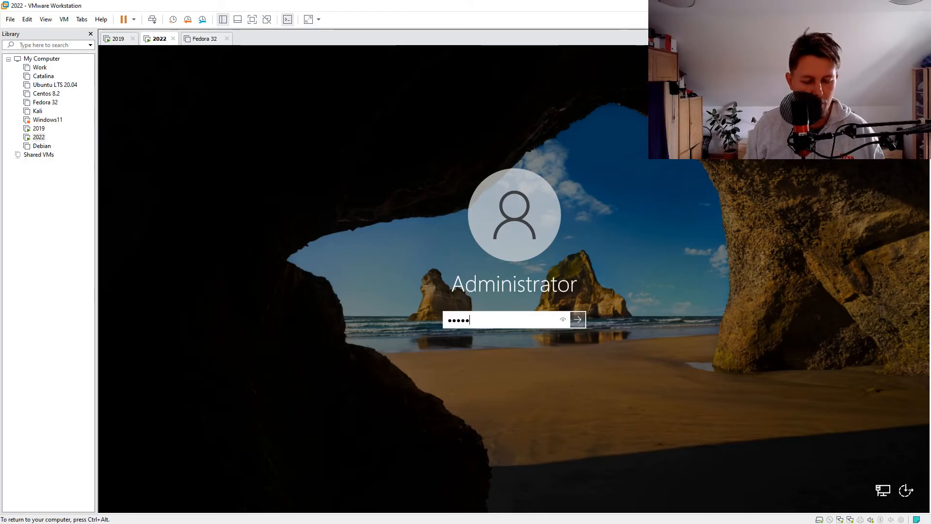
key("Return")
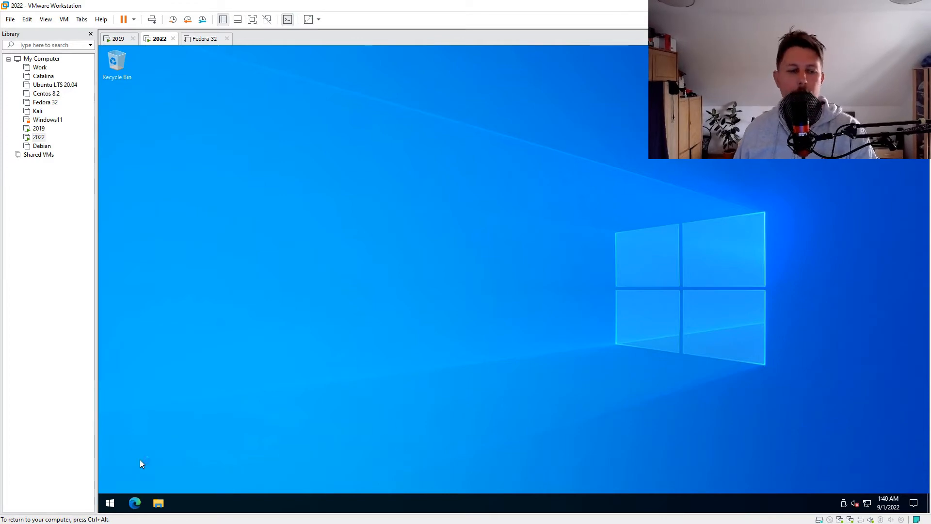
Step: Find the Remote Desktop settings, enable and confirm Remote Desktop, and close Settings and the Windows Admin Center notice
left_click(108, 505)
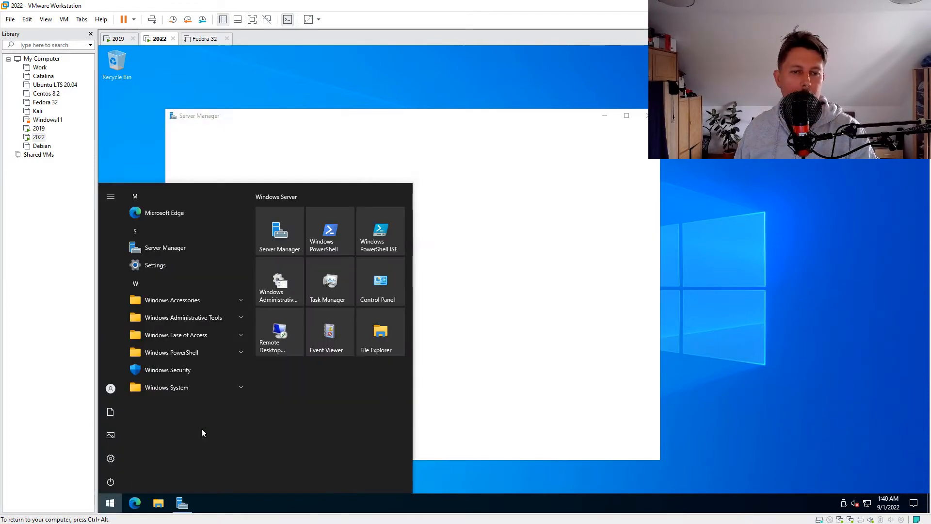
type("enable remote")
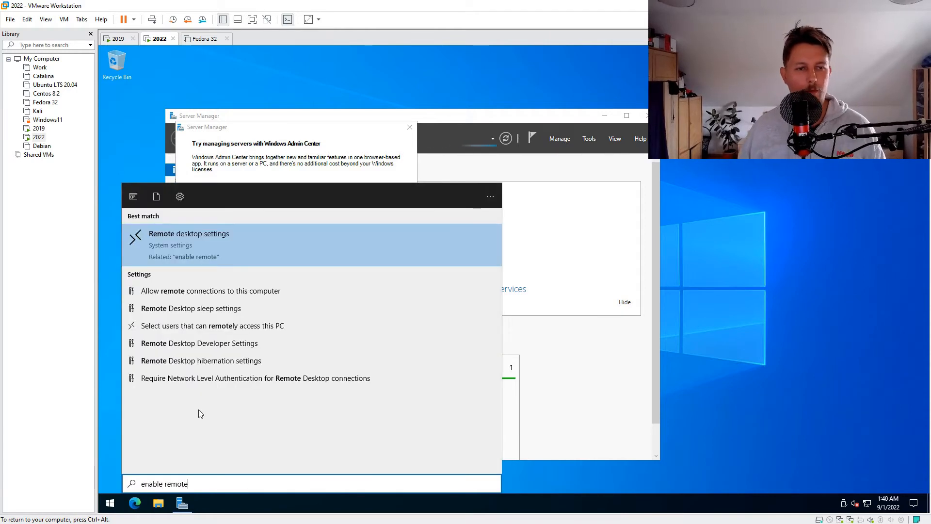
key("Return")
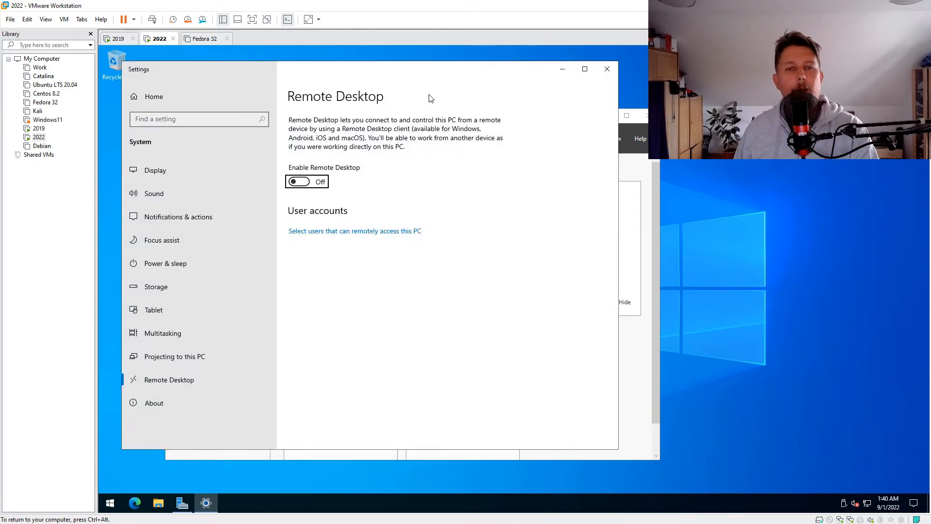
left_click(299, 181)
left_click(445, 284)
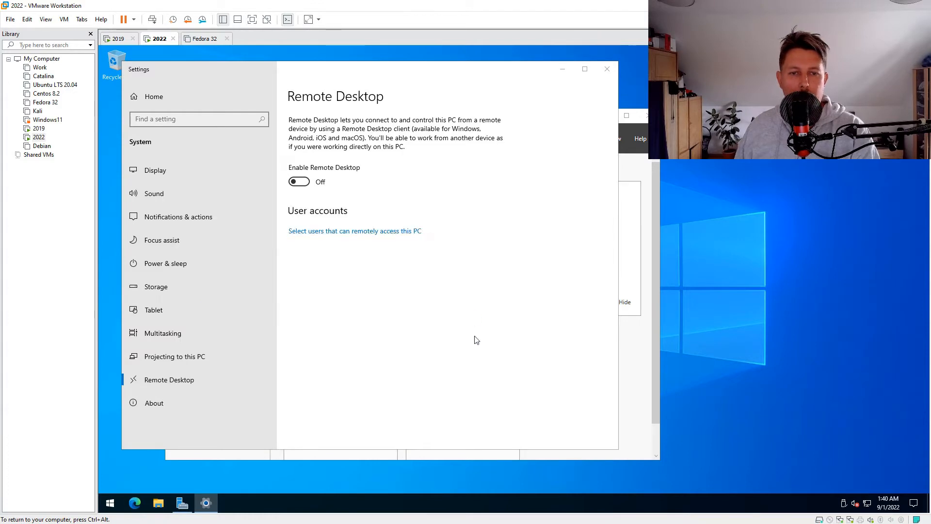
left_click(607, 69)
left_click(410, 127)
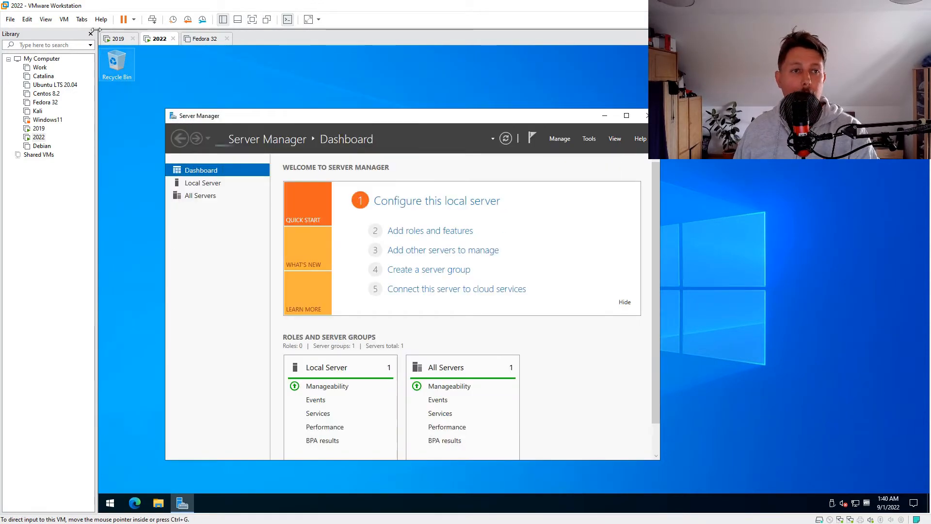
Step: Switch back to the 2019 virtual machine and reposition the MeshCentral Installation Tool window
left_click(118, 38)
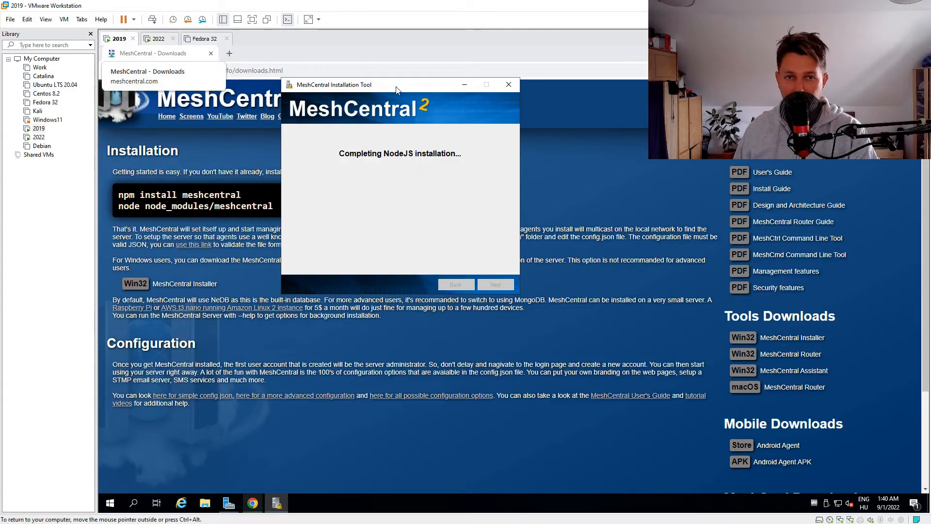
left_click_drag(419, 91, 393, 90)
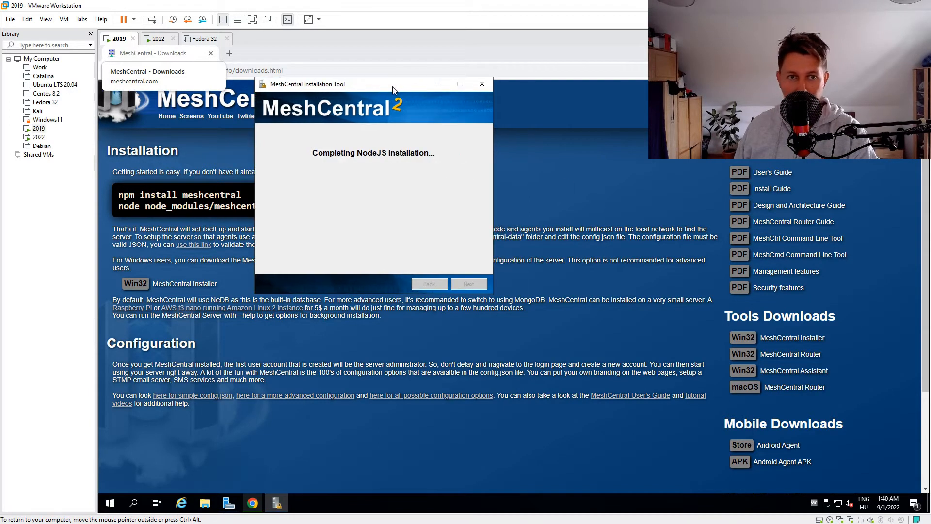
Step: Send Ctrl+Alt+Del to the 2019 virtual machine and return to its desktop
left_click(47, 22)
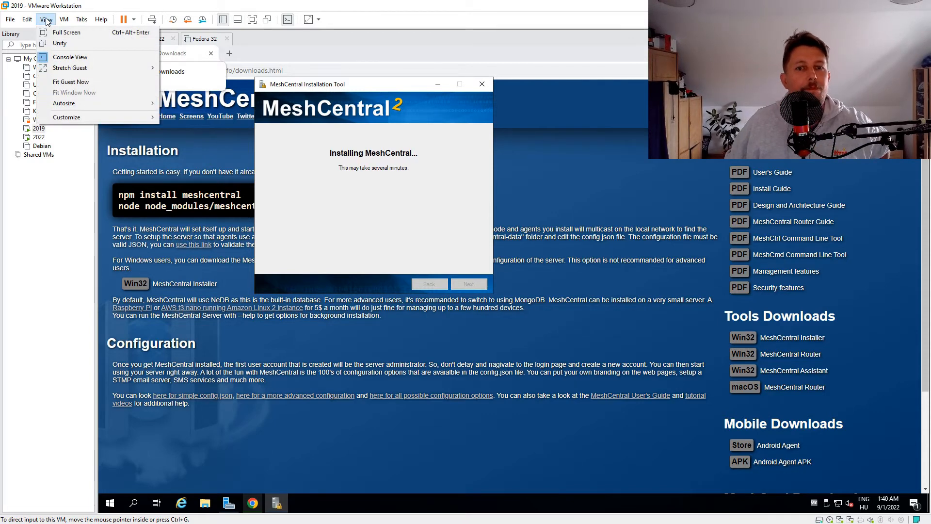
mouse_move(64, 19)
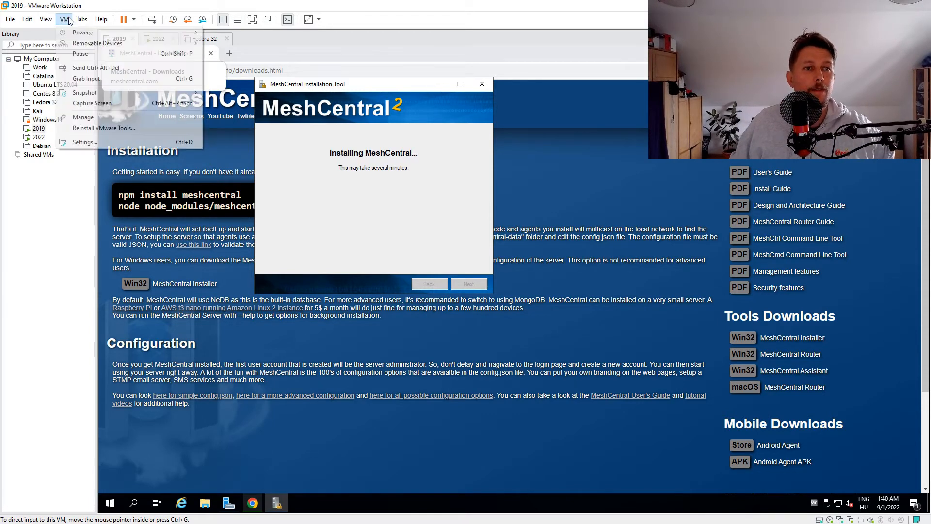
left_click(108, 69)
left_click(507, 325)
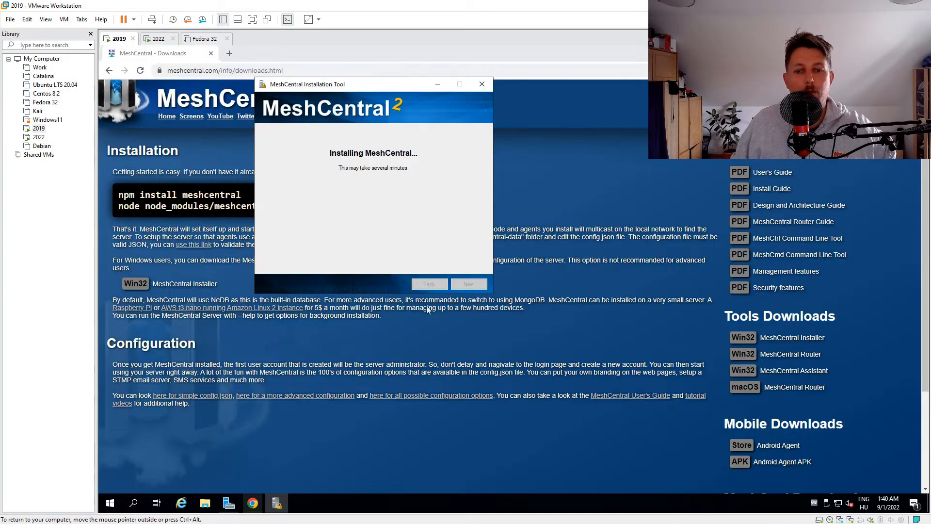
Step: Display the 2019 virtual machine in full screen and reposition the installer window
left_click(64, 20)
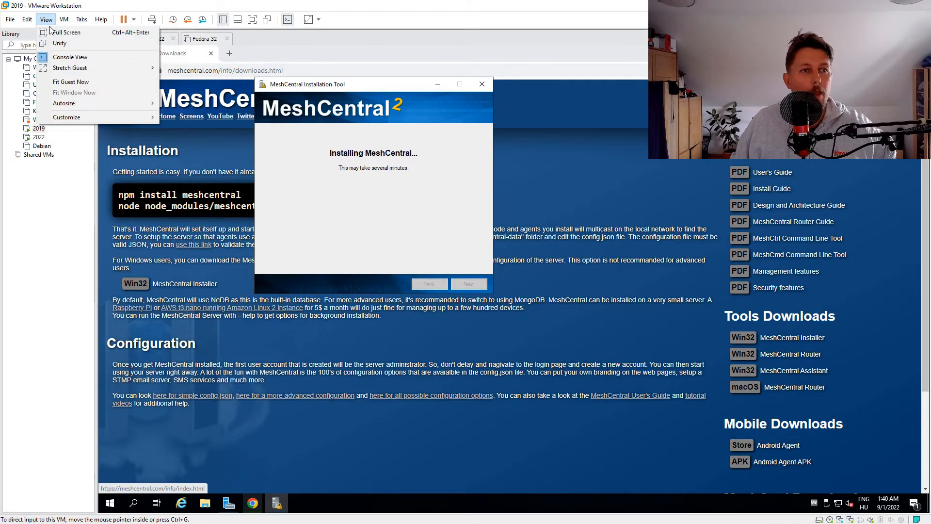
left_click(52, 30)
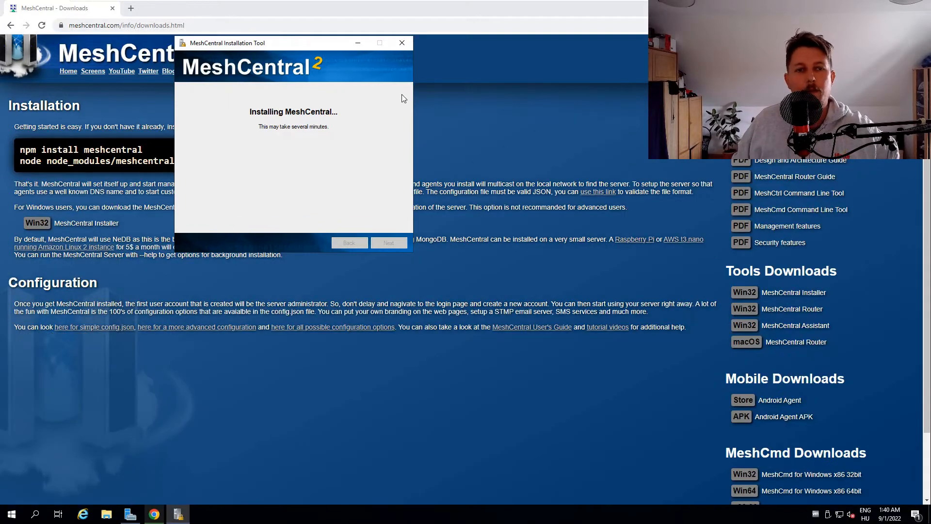
left_click_drag(328, 48, 363, 55)
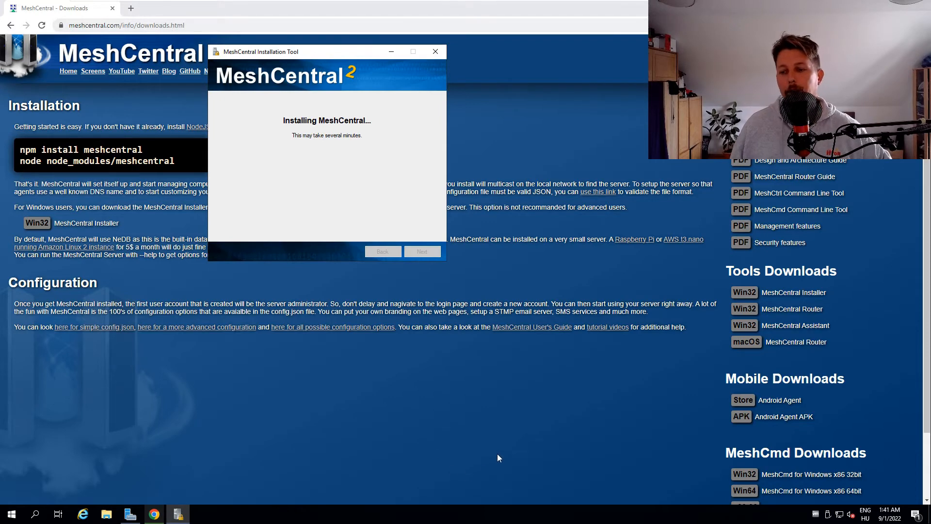
Step: Open Task Manager with full details and change the CPU performance graph to show each logical processor
right_click(590, 514)
left_click(667, 479)
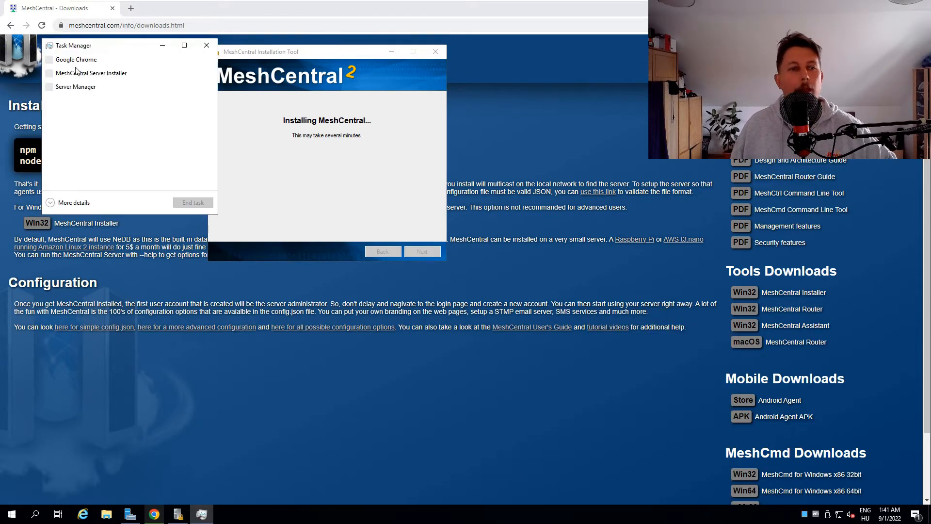
left_click(73, 203)
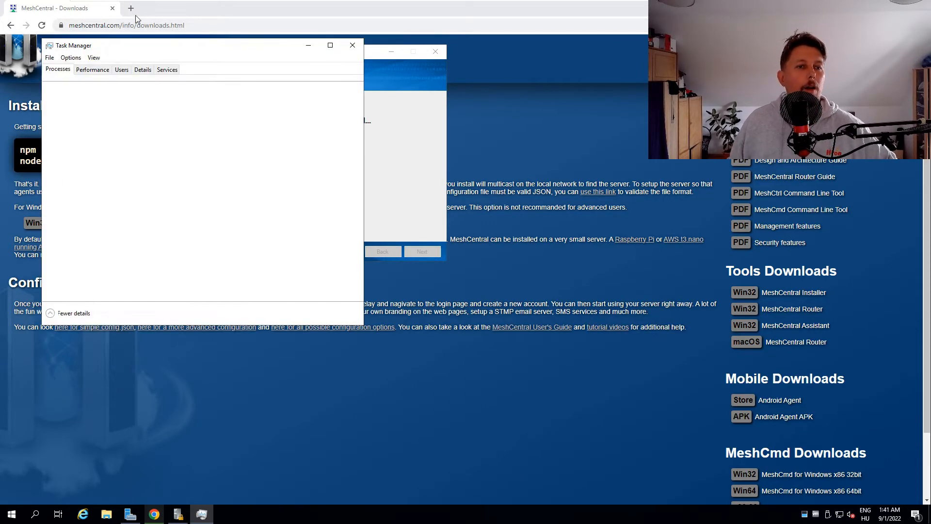
left_click(92, 70)
right_click(209, 146)
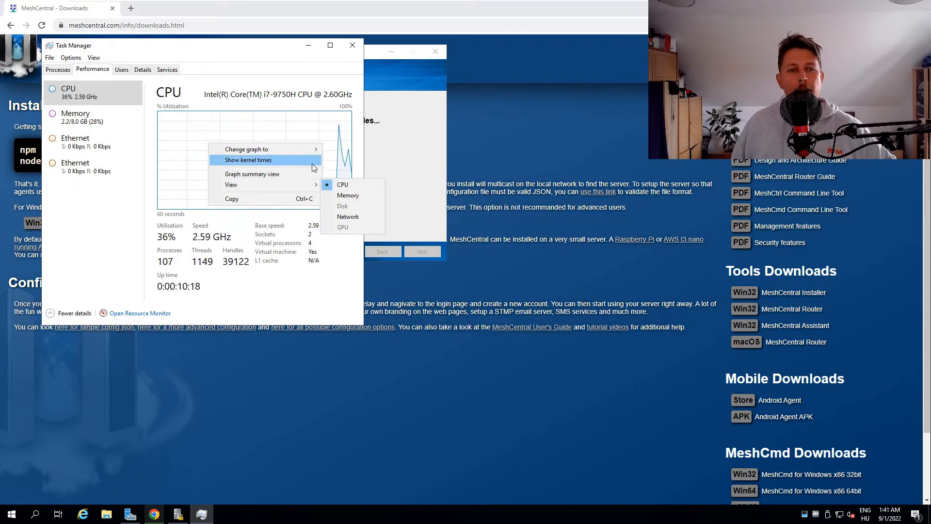
mouse_move(311, 150)
left_click(345, 161)
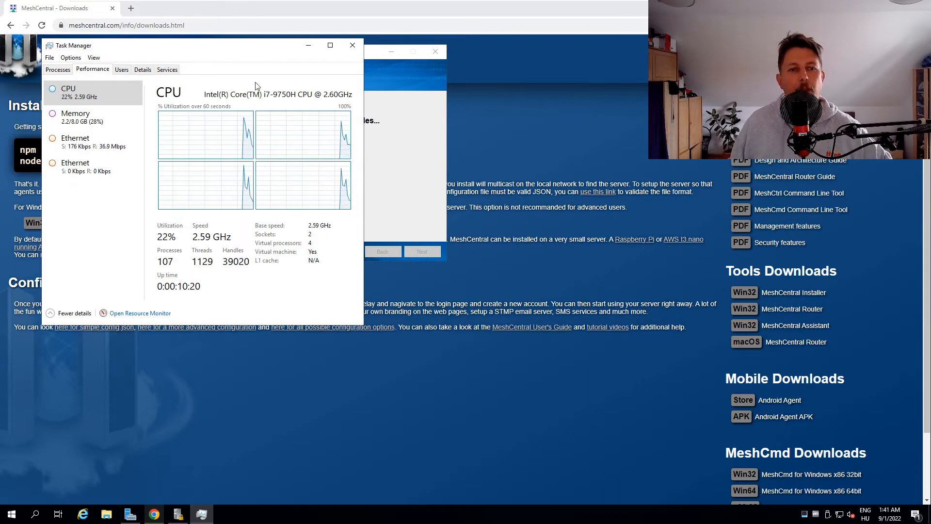
Step: Check the memory usage graph, close Task Manager and move the installer window aside
left_click(77, 116)
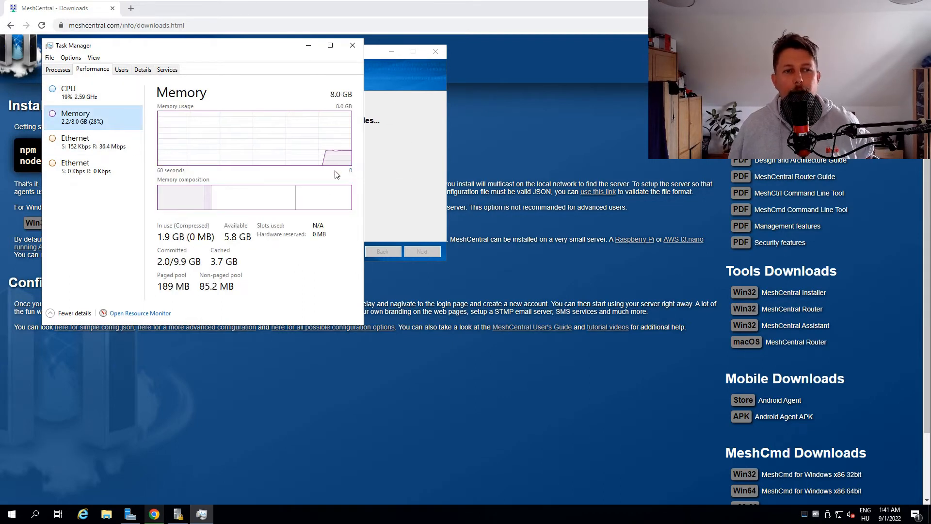
left_click(353, 45)
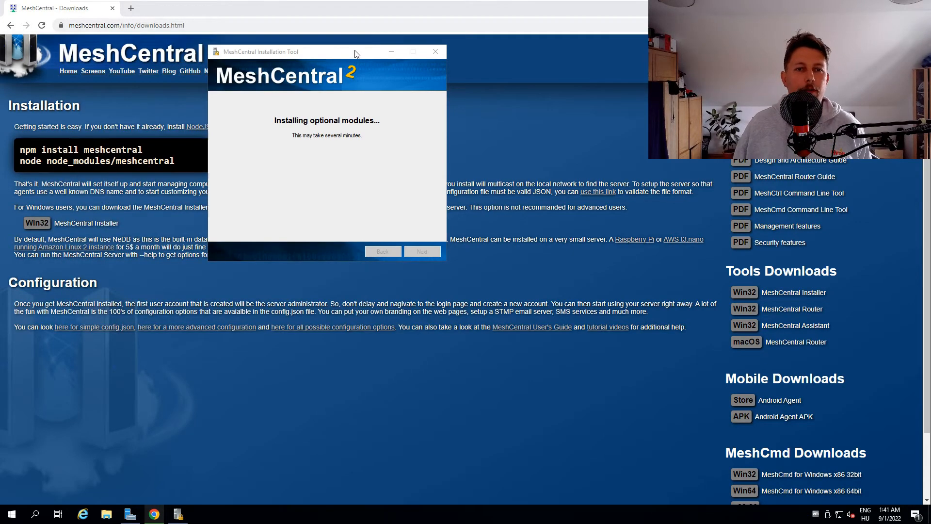
left_click_drag(340, 53, 275, 51)
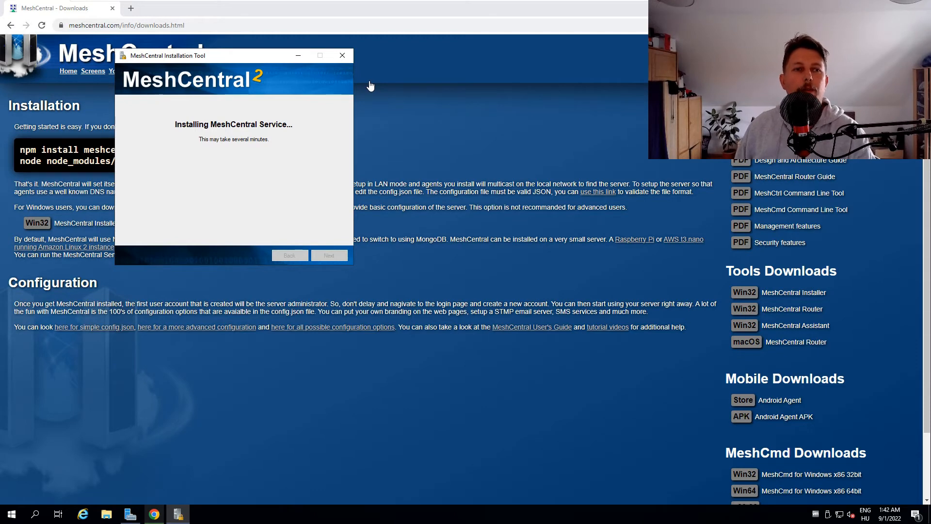
Step: Reopen Task Manager at the CPU performance graphs and place it beside the installer to monitor the load
right_click(670, 521)
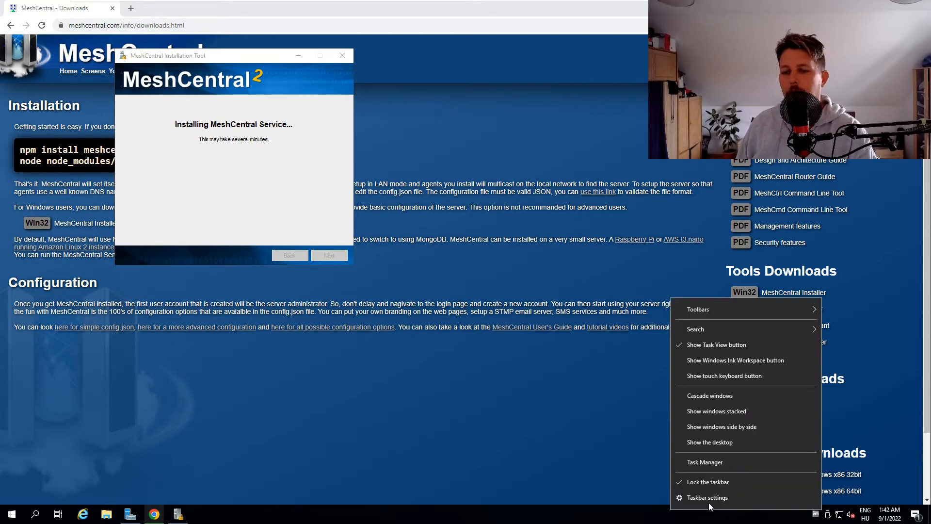
left_click(737, 462)
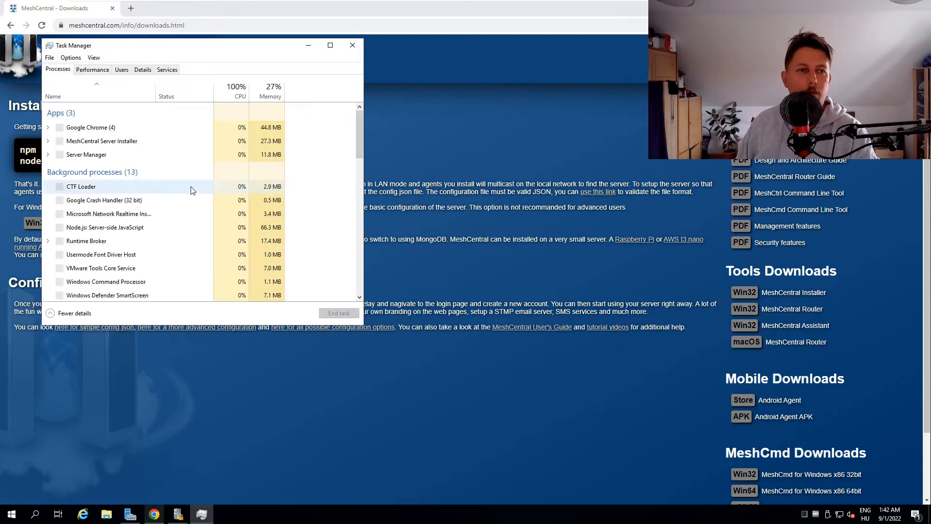
left_click(98, 69)
left_click(102, 95)
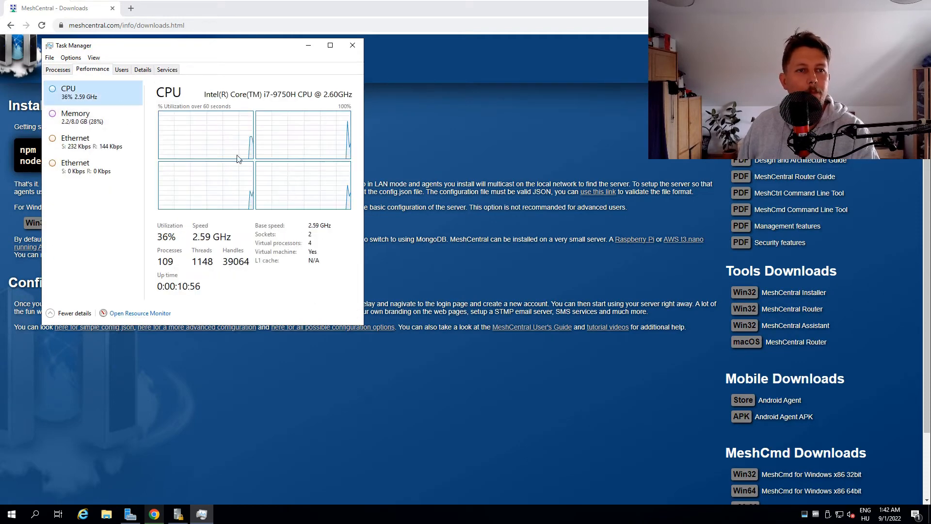
left_click_drag(272, 39, 641, 74)
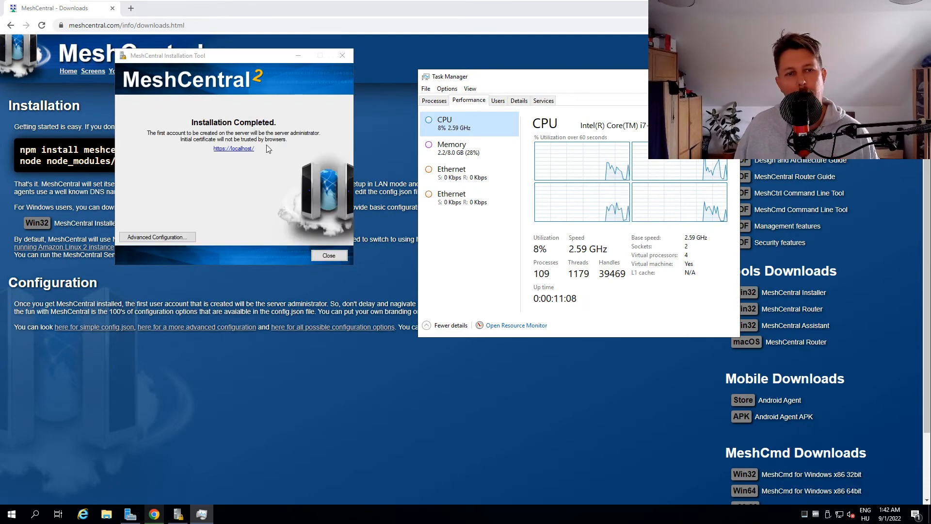
left_click(234, 148)
left_click(437, 232)
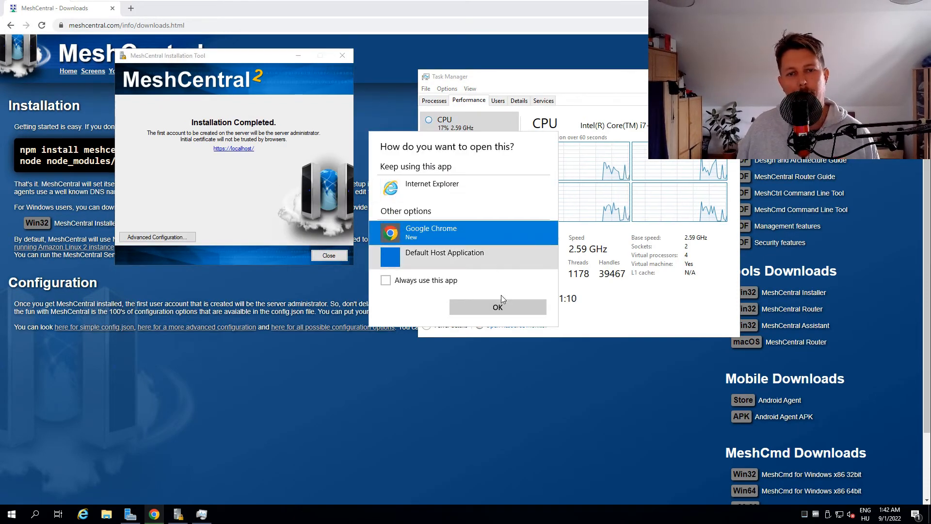
left_click(500, 307)
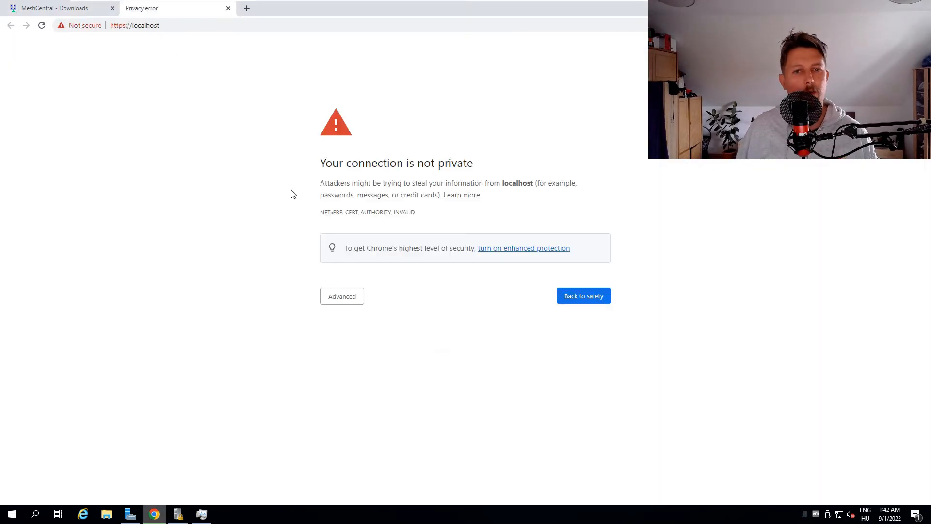
left_click(361, 299)
left_click(353, 372)
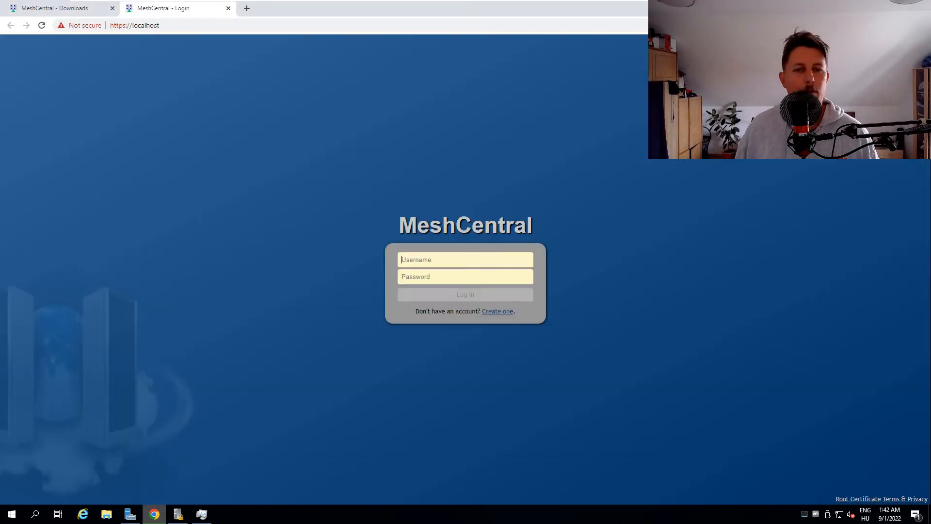
Step: Create the first server account with the username admin, the administrator's e-mail address and the account password entered twice
left_click(500, 314)
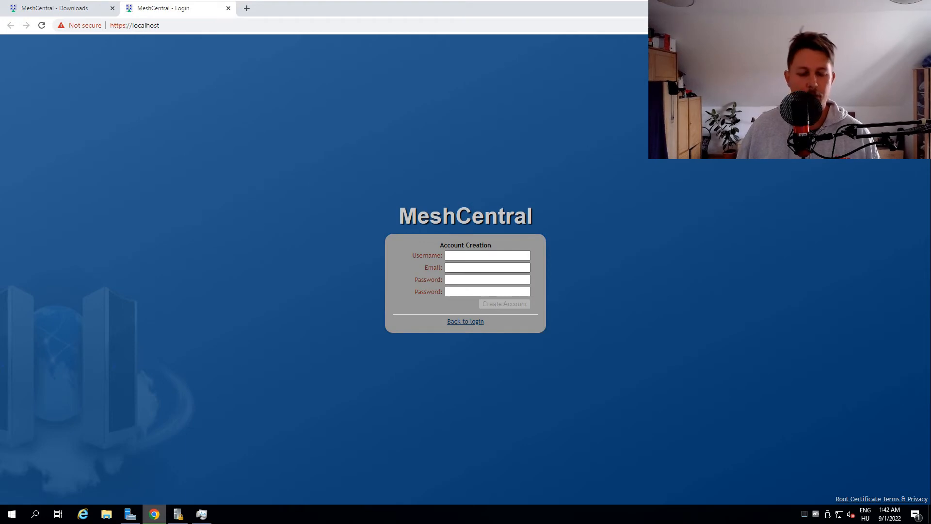
type("admin")
key("Tab")
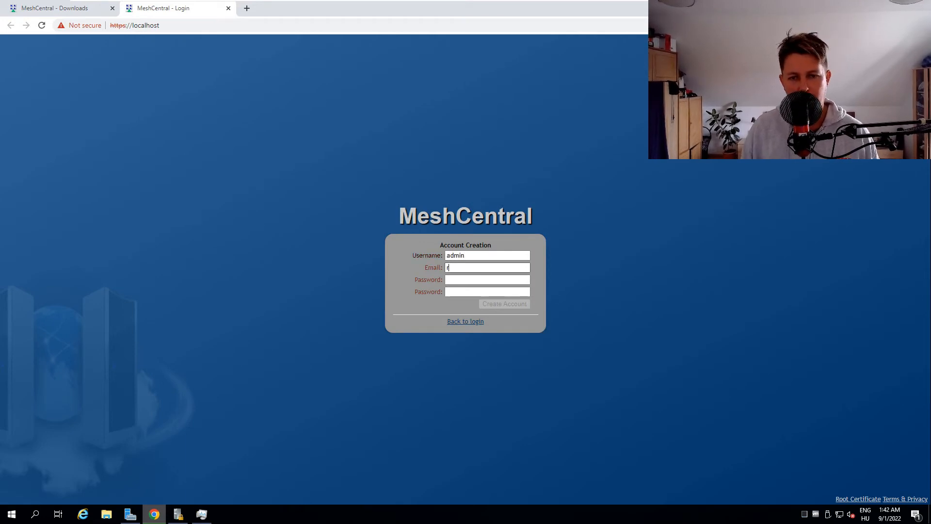
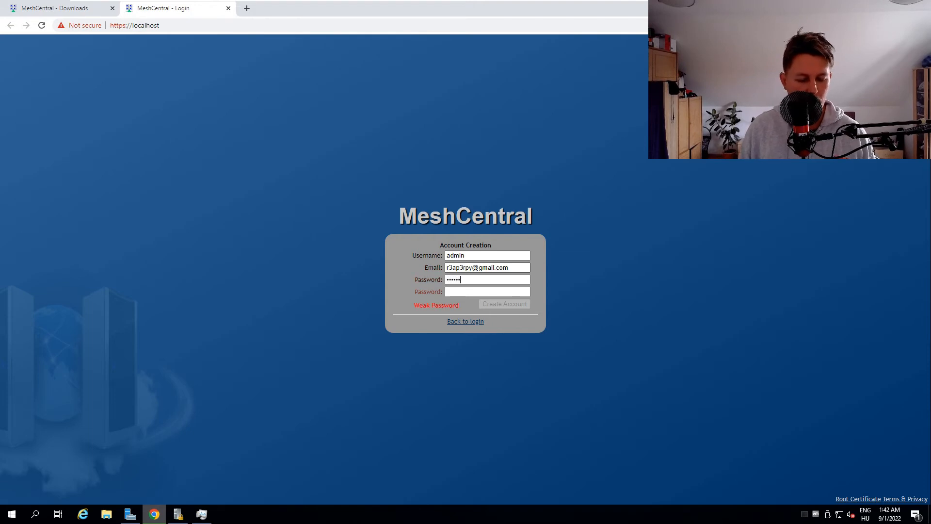
type("***")
key("Tab")
type("******")
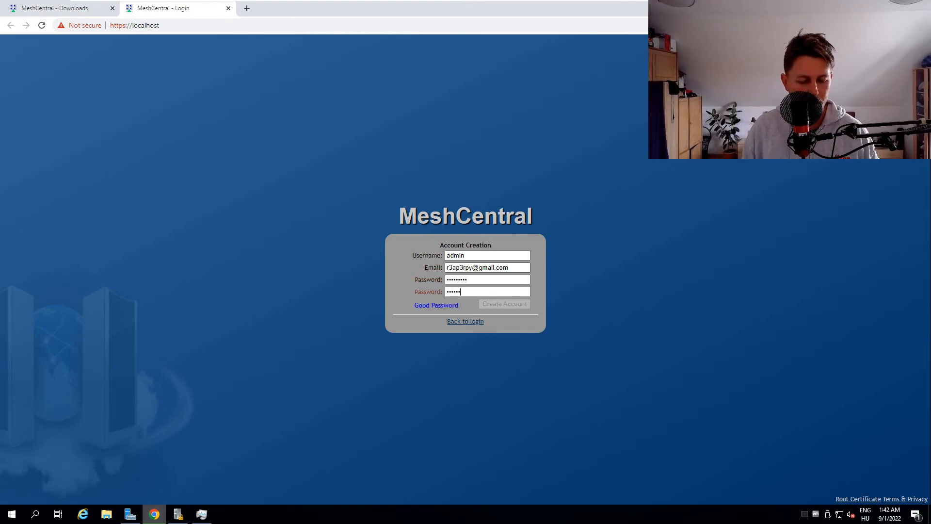
type("***")
key("Return")
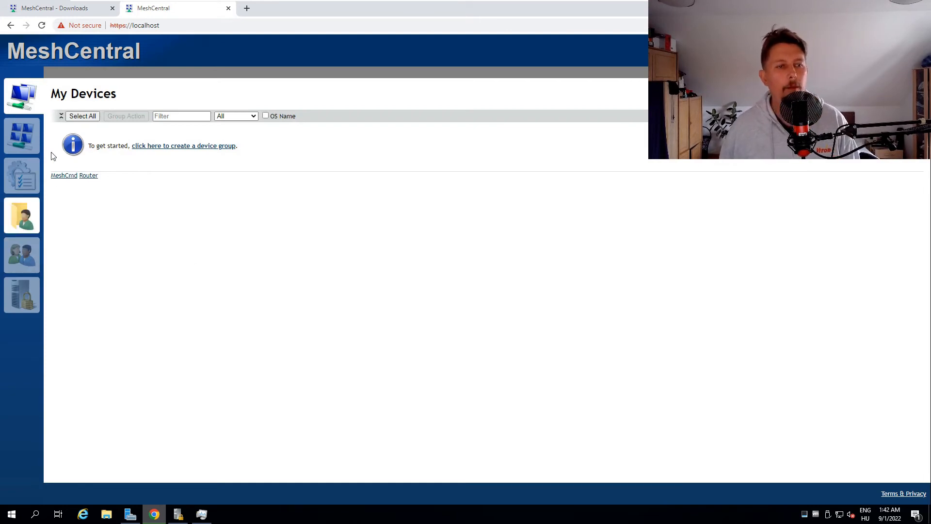
Step: Look through the MeshCentral account, events, files, users and server pages, including the Public folder under My Files
left_click(27, 144)
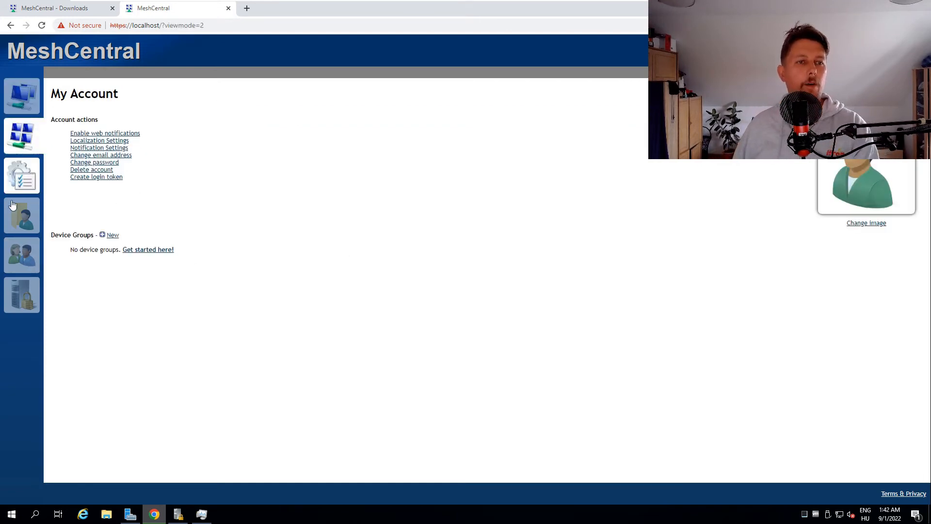
left_click(19, 172)
left_click(28, 209)
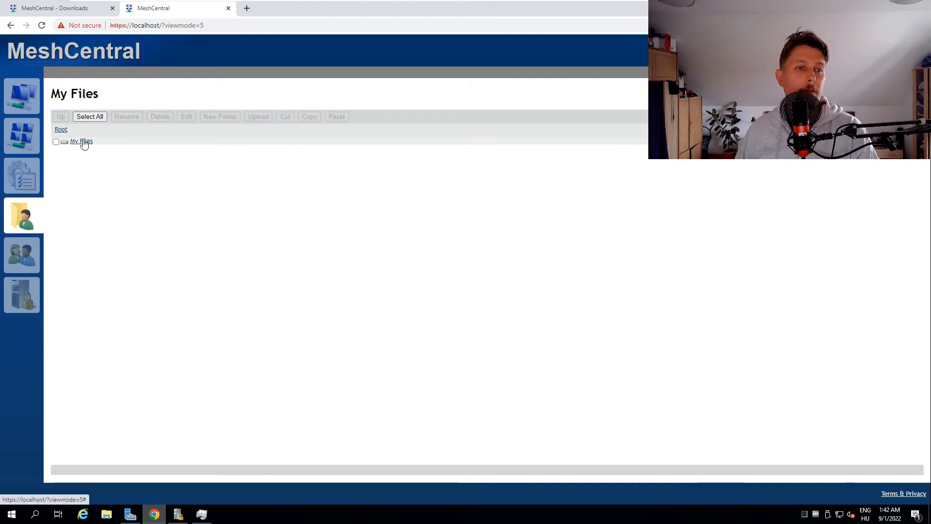
left_click(81, 141)
left_click(82, 141)
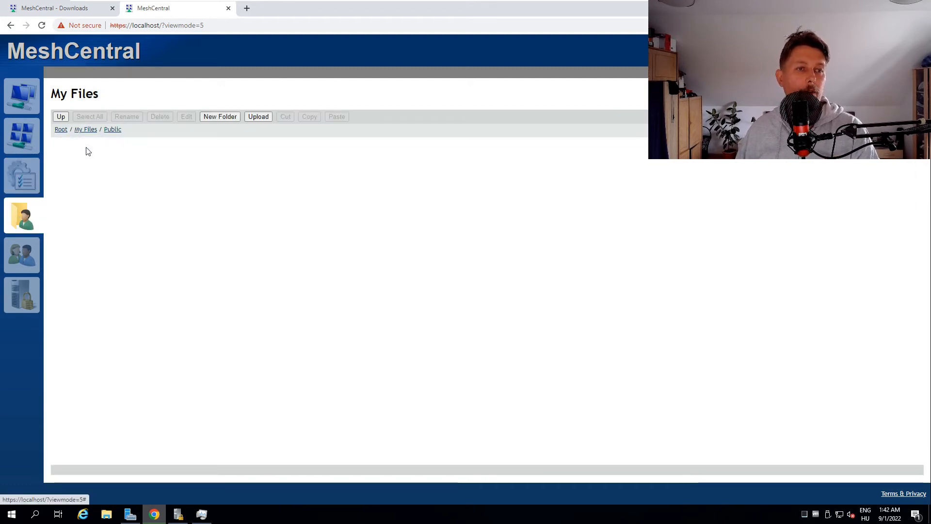
left_click(63, 129)
left_click(26, 260)
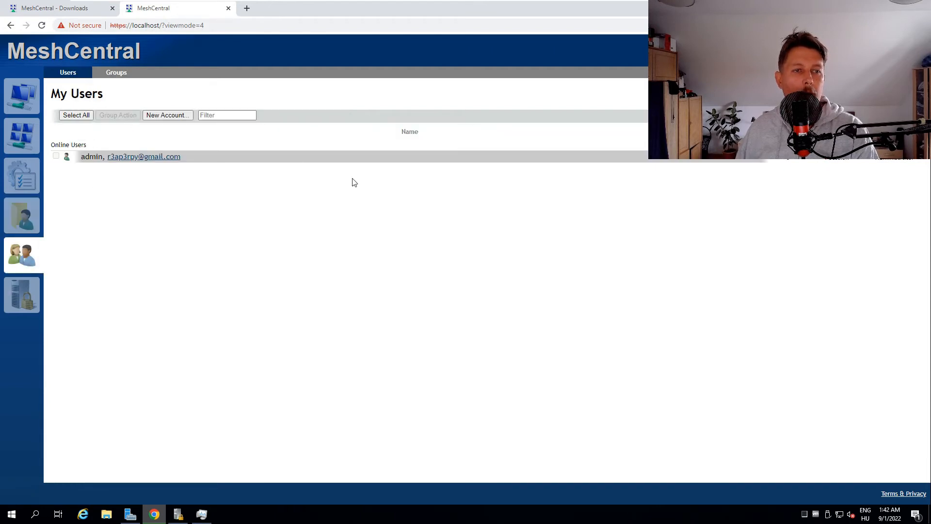
left_click_drag(89, 157, 200, 165)
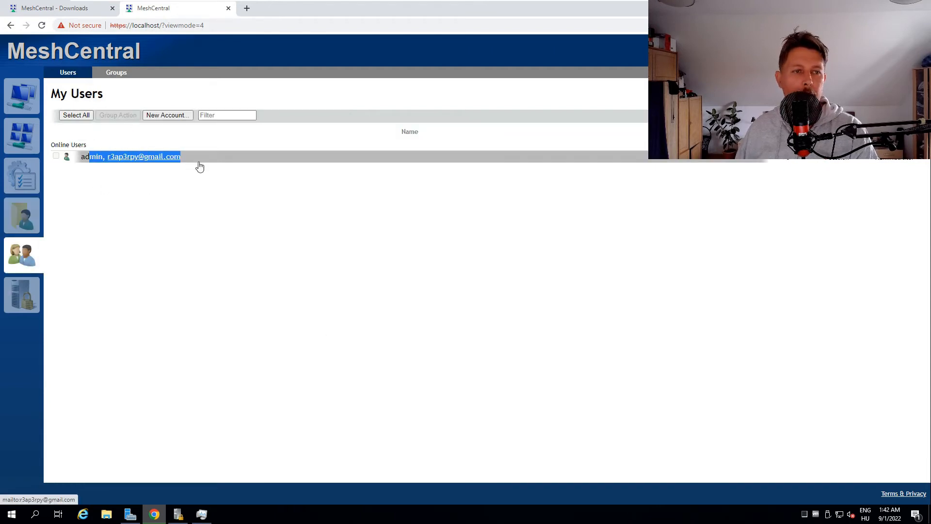
left_click(42, 288)
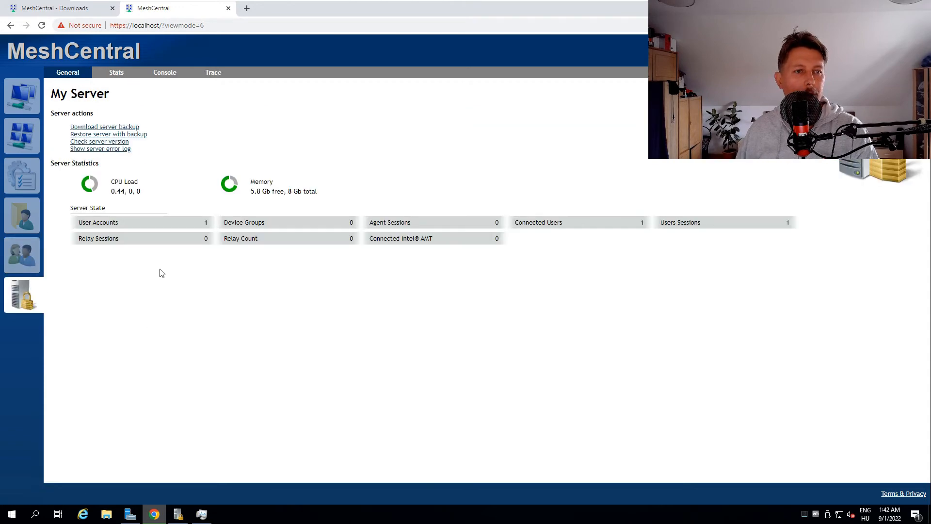
Step: Create a device group named Home of type "Local devices, no agent" with the description "Local virtual machines"
left_click(41, 108)
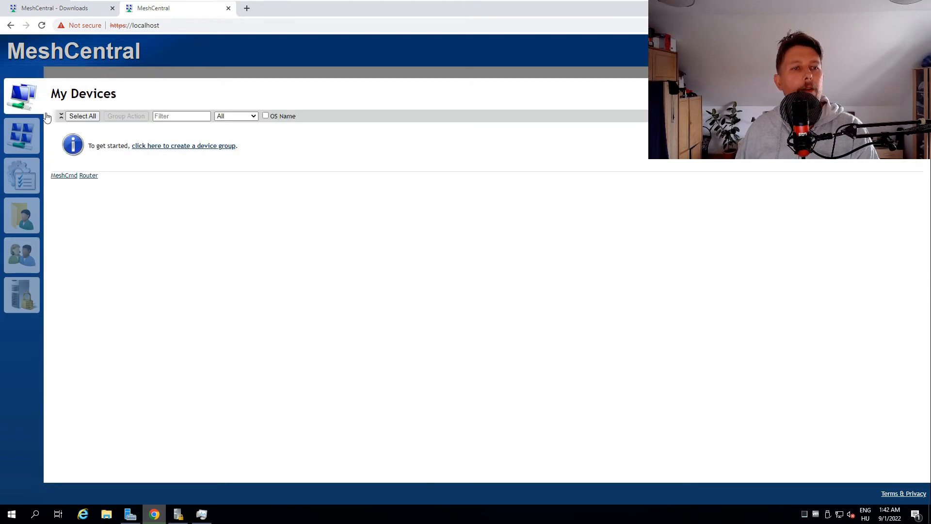
left_click(192, 145)
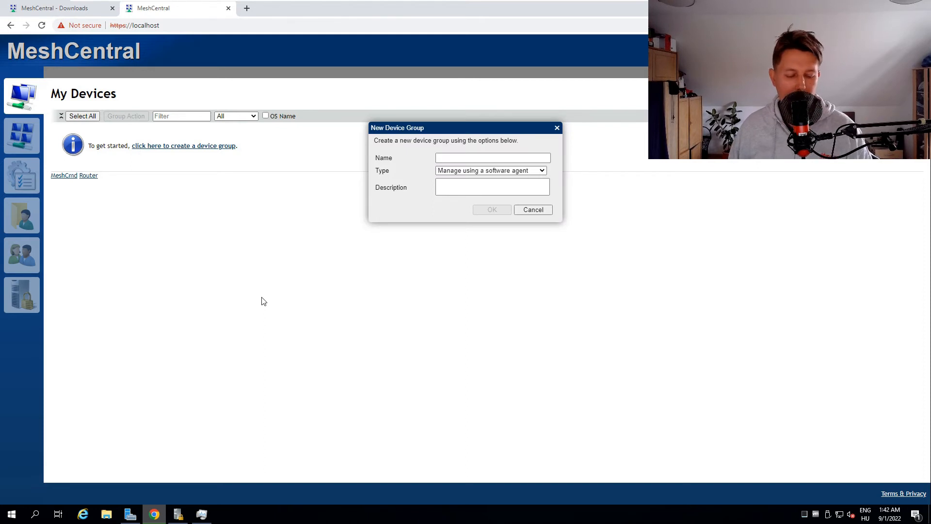
type("Home")
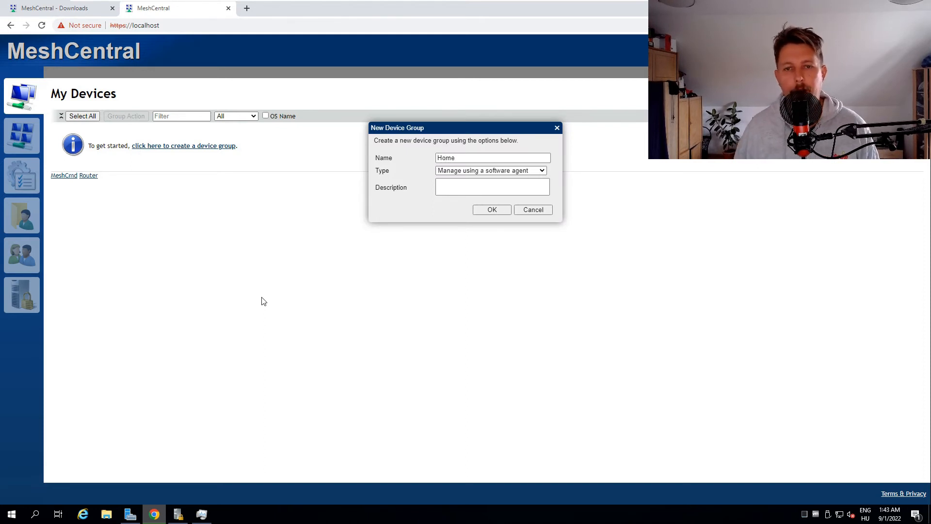
left_click(484, 171)
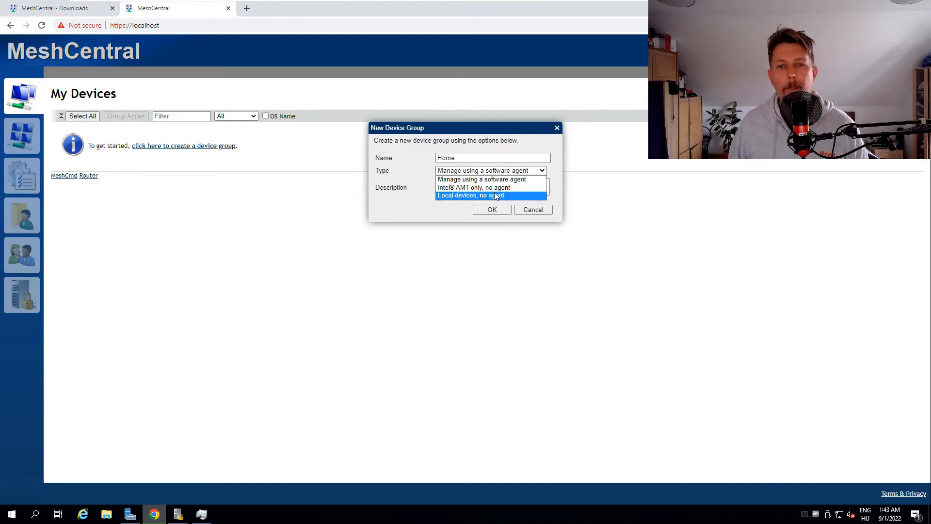
left_click(494, 192)
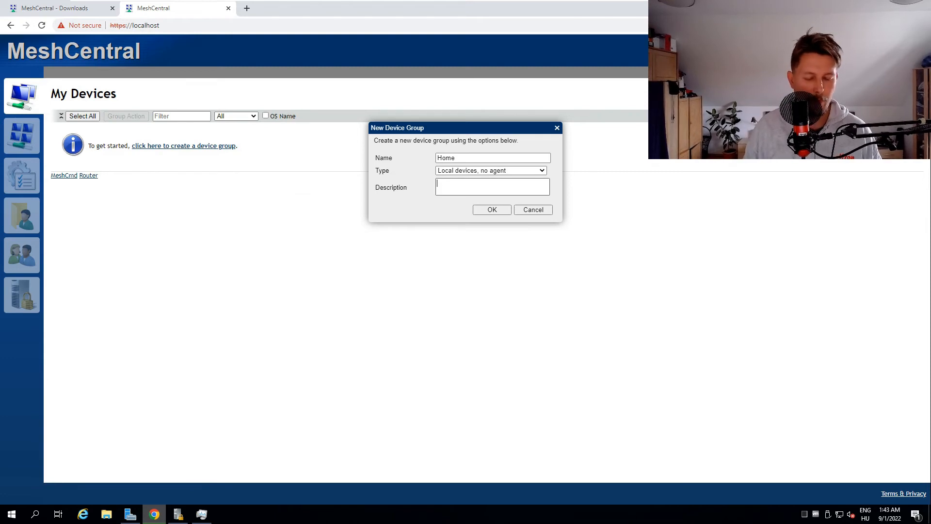
type("tual ")
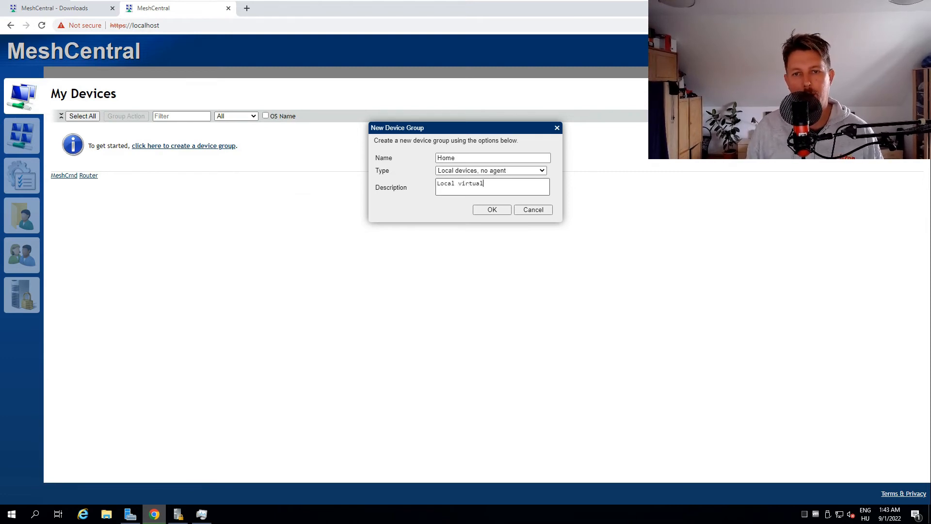
type("machines")
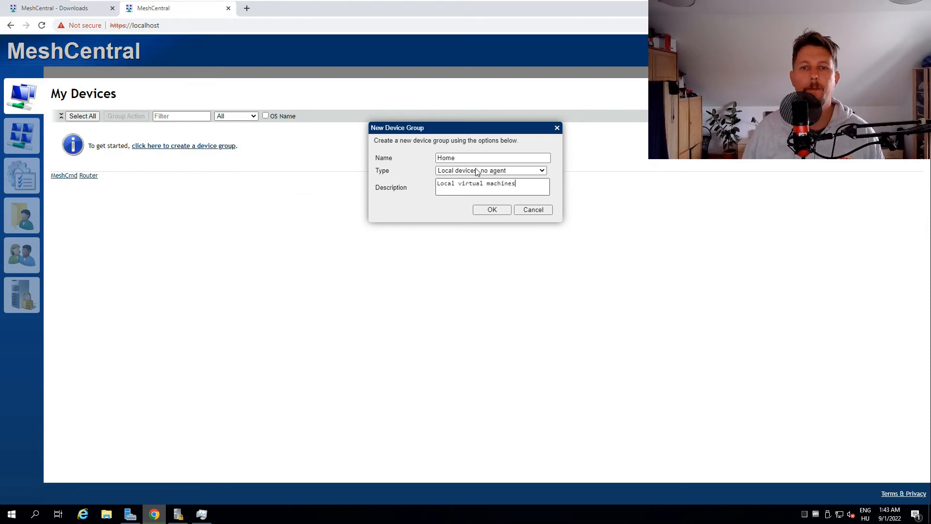
left_click(498, 210)
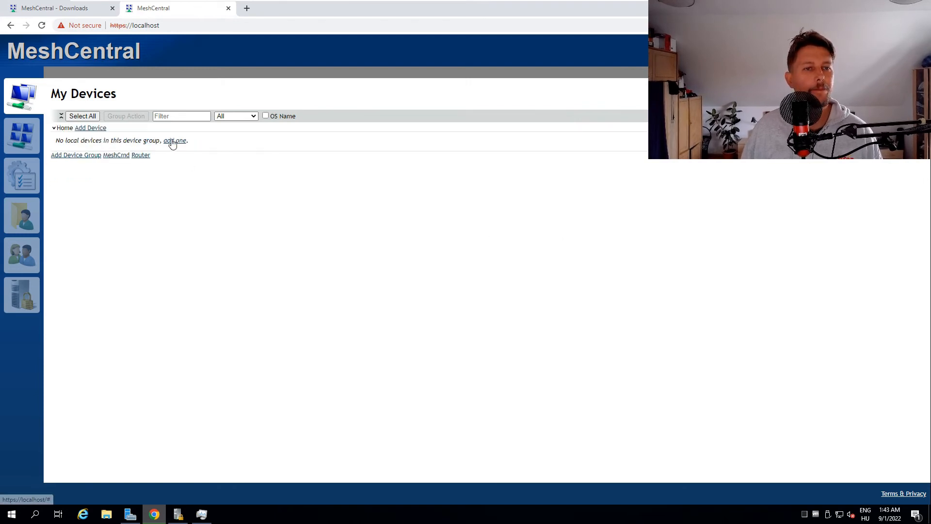
Step: Add a Windows (RDP) local device named Windows2022 with hostname 192.168.56.6 to the Home group
left_click(94, 129)
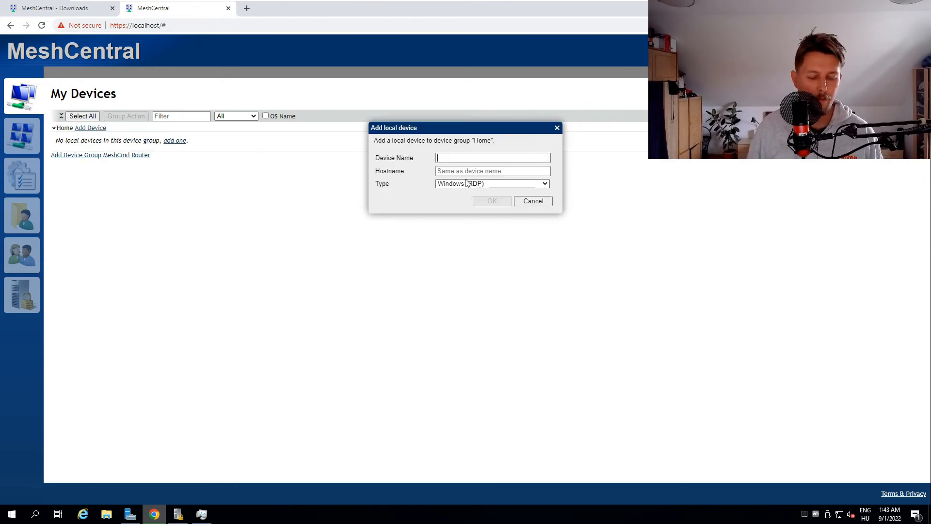
type("Windows2022")
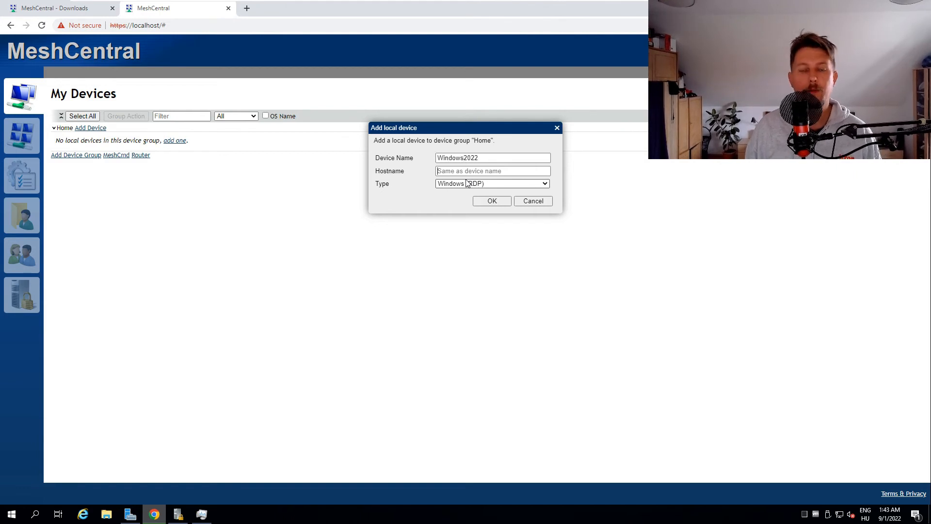
key("Tab")
type("1")
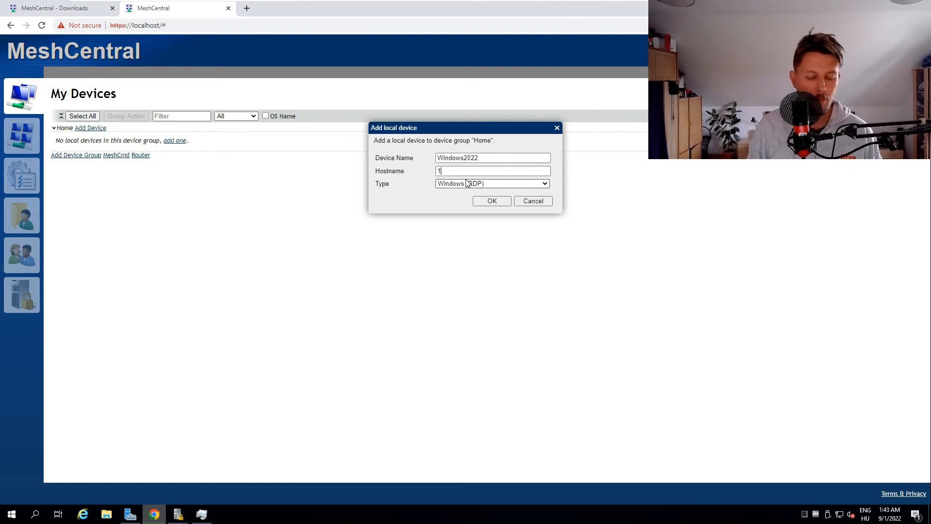
type("92.168")
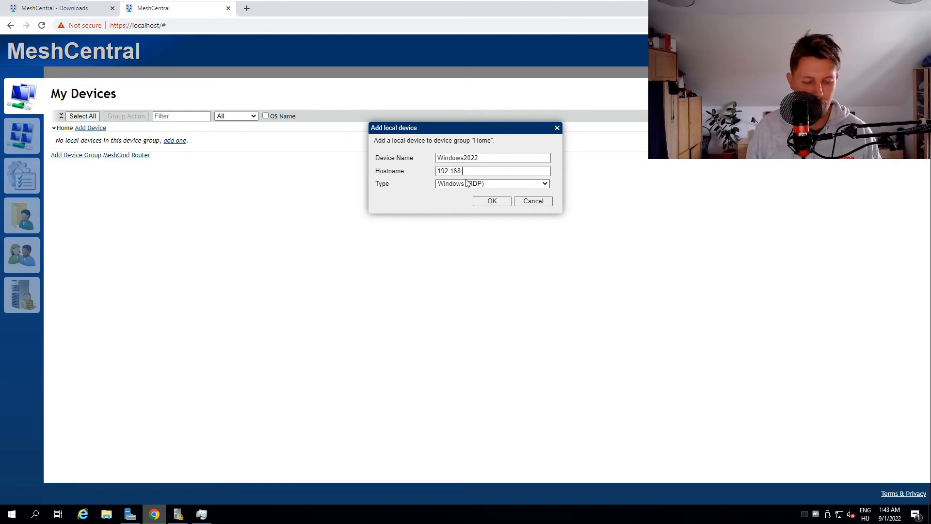
type(".56.6")
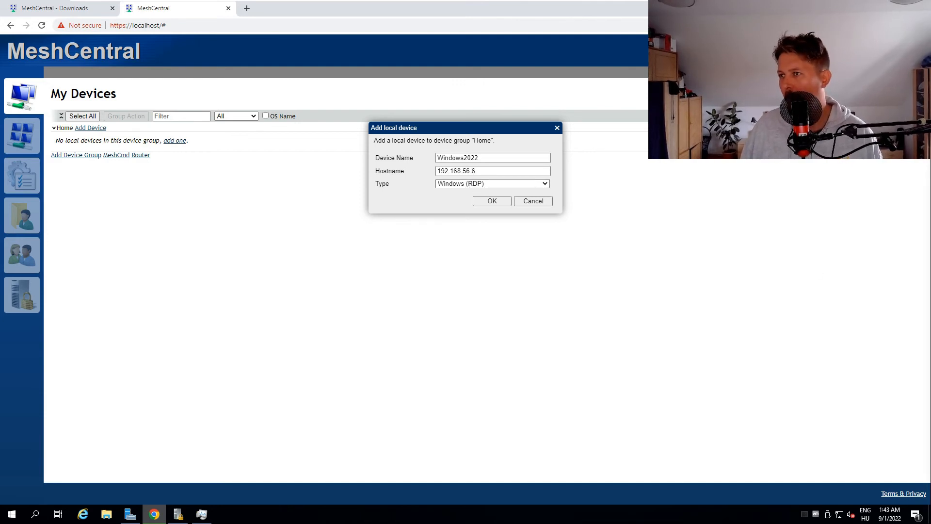
left_click(489, 202)
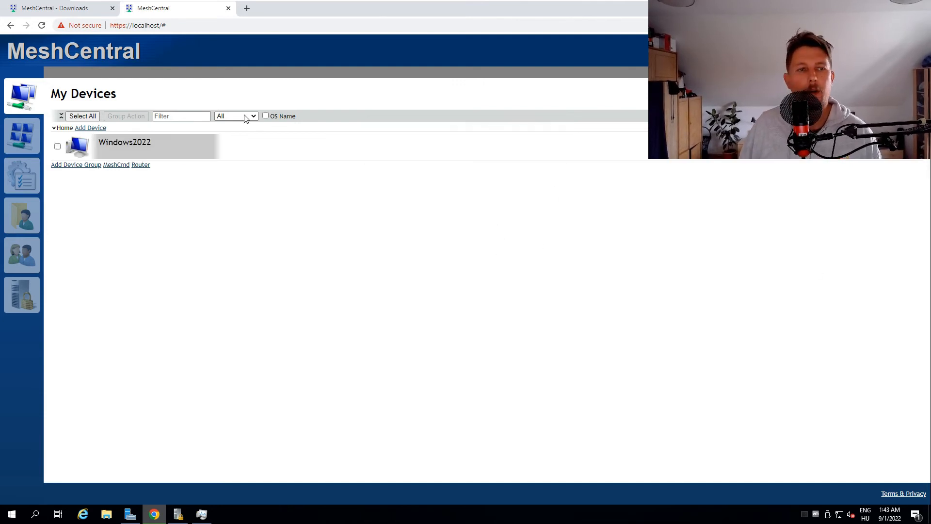
Step: Start a Web-RDP session to the Windows2022 device, signing in as Administrator with the account password
left_click(129, 141)
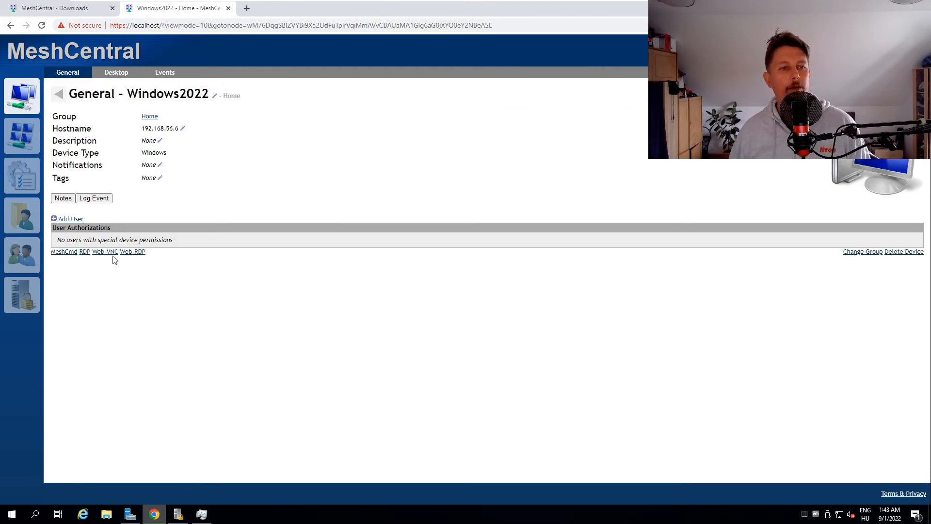
left_click(135, 252)
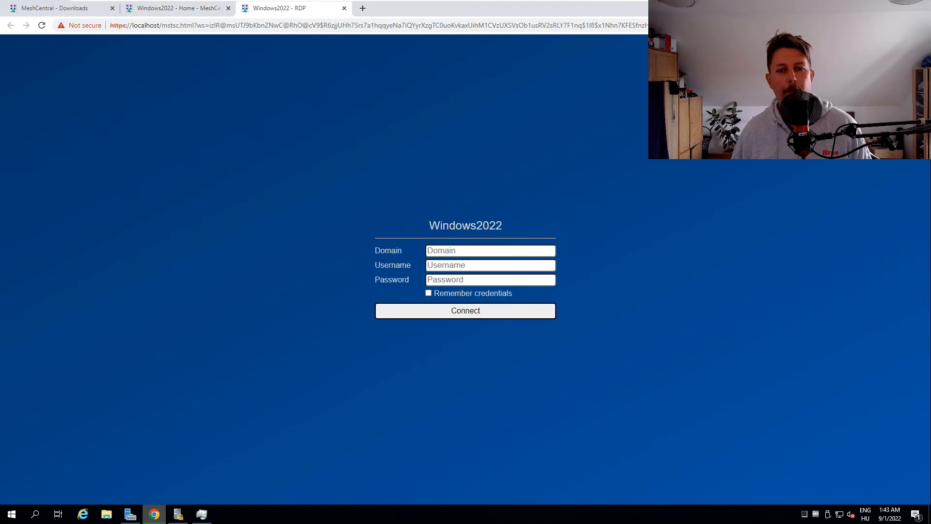
type("Adminis")
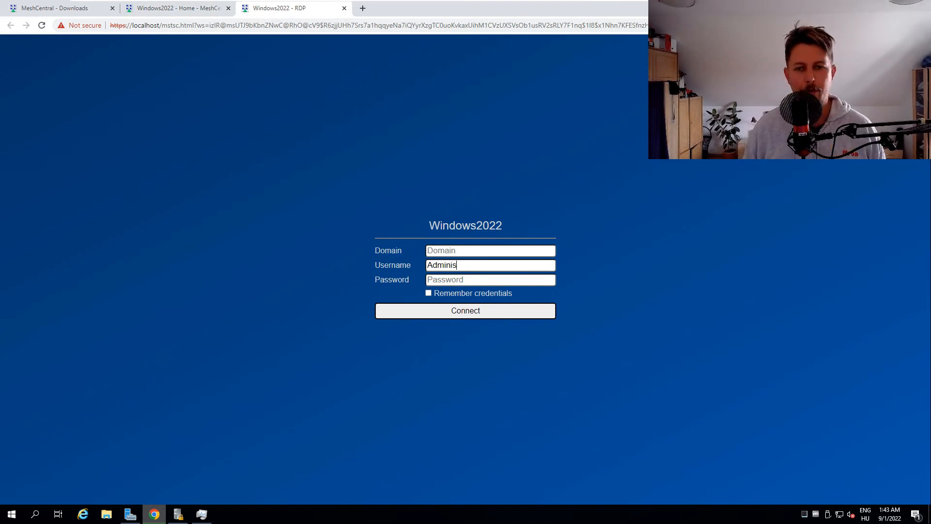
type("trator")
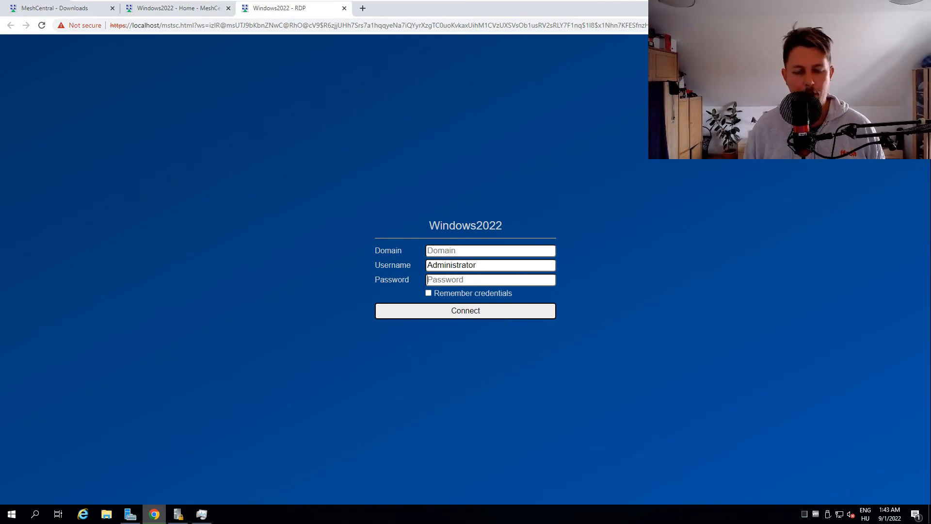
type("•••••••••")
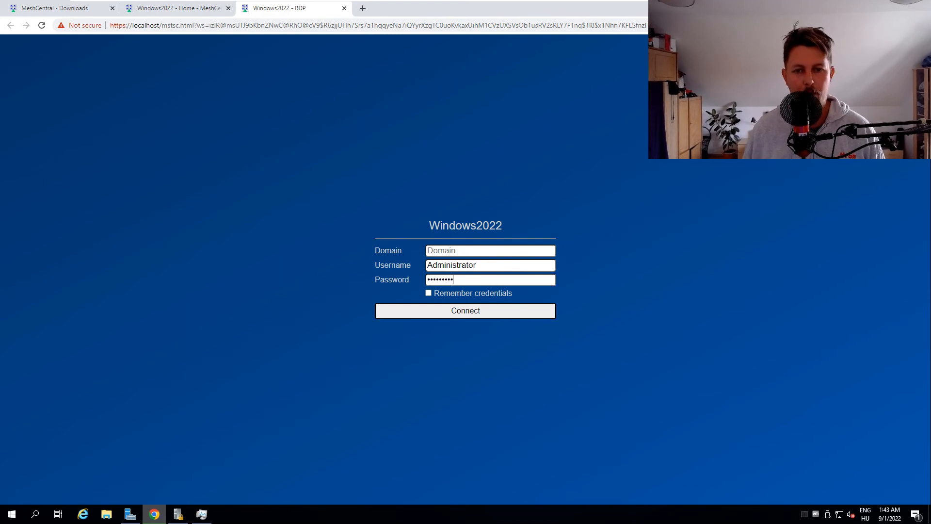
left_click(467, 312)
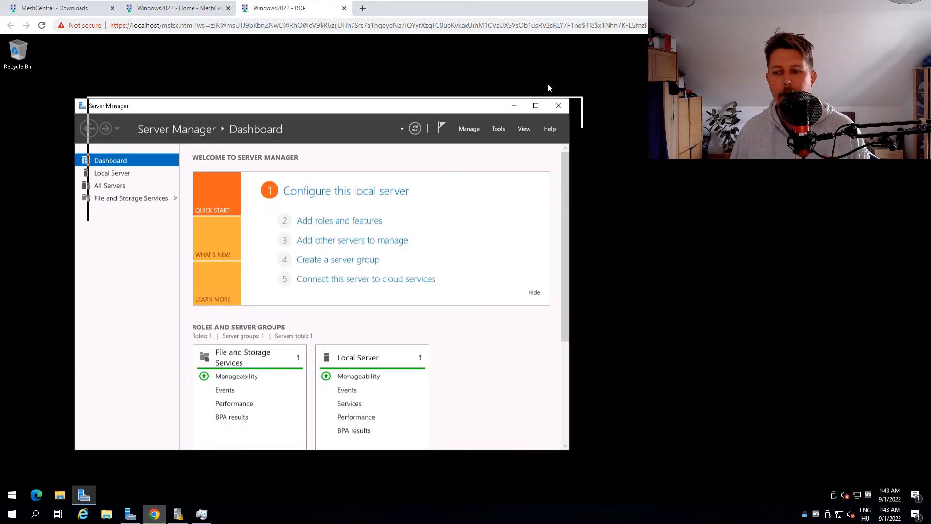
Step: Try out the remote Windows2022 desktop by viewing Task Manager and This PC in File Explorer, closing both windows
right_click(229, 492)
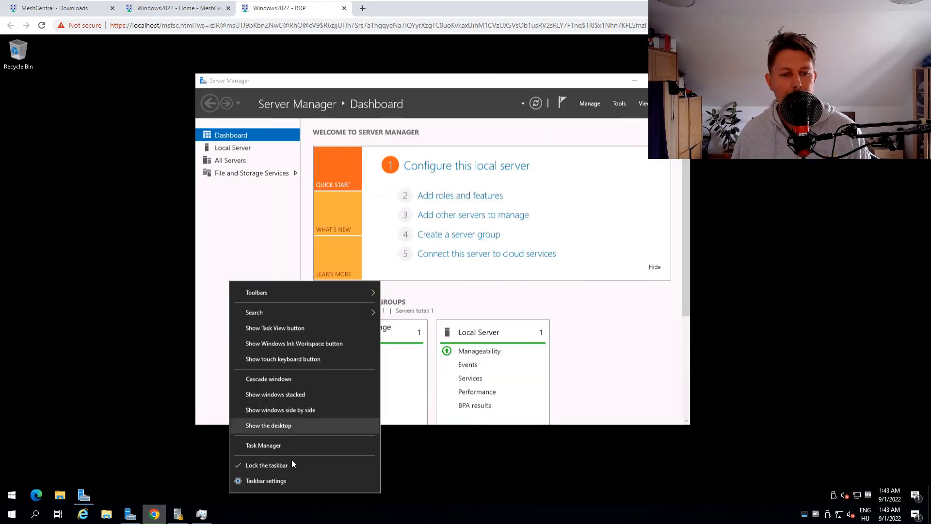
left_click(306, 452)
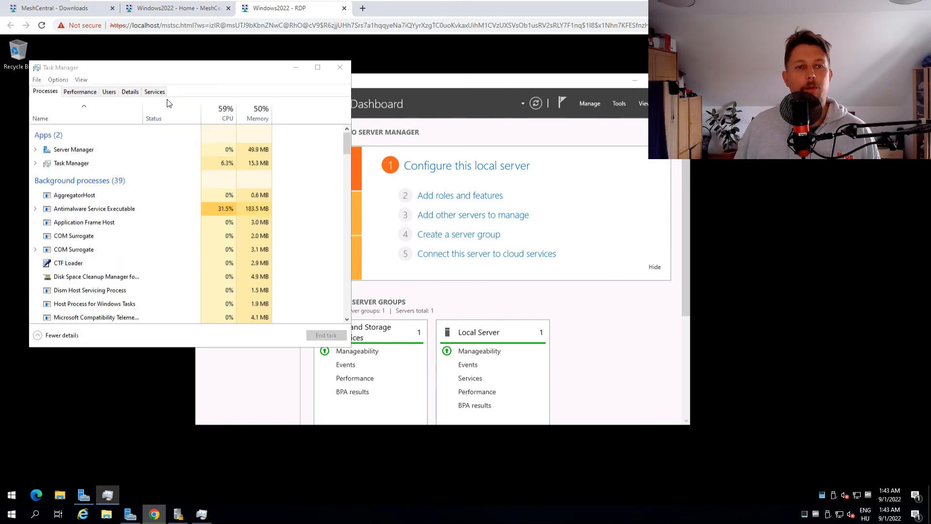
key("super+e")
left_click(340, 67)
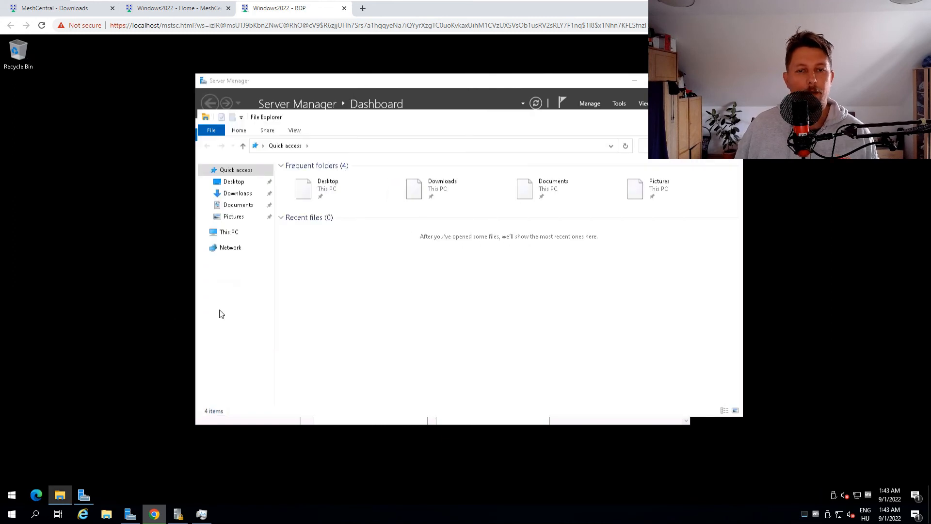
left_click(228, 232)
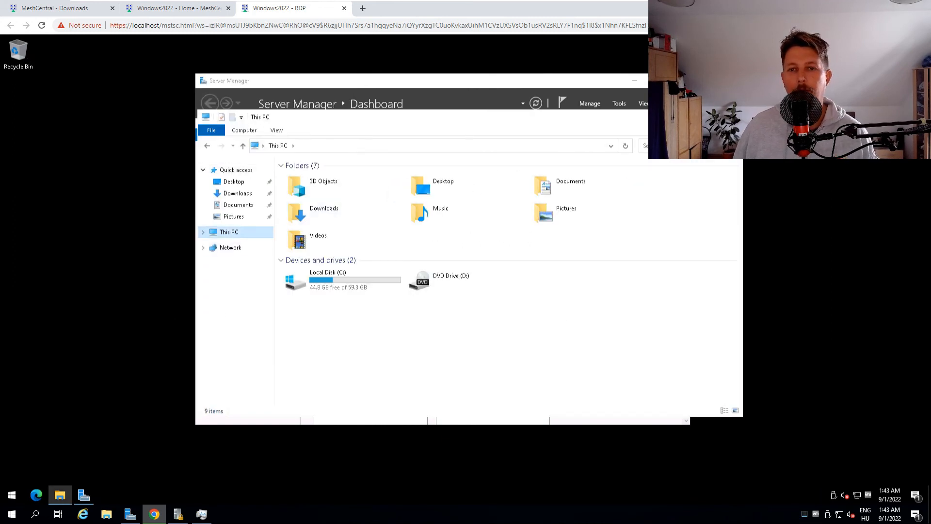
Step: Return from the RDP session to MeshCentral's My Devices list and open the Windows2022 device's general page
left_click(152, 8)
left_click(72, 10)
left_click(144, 10)
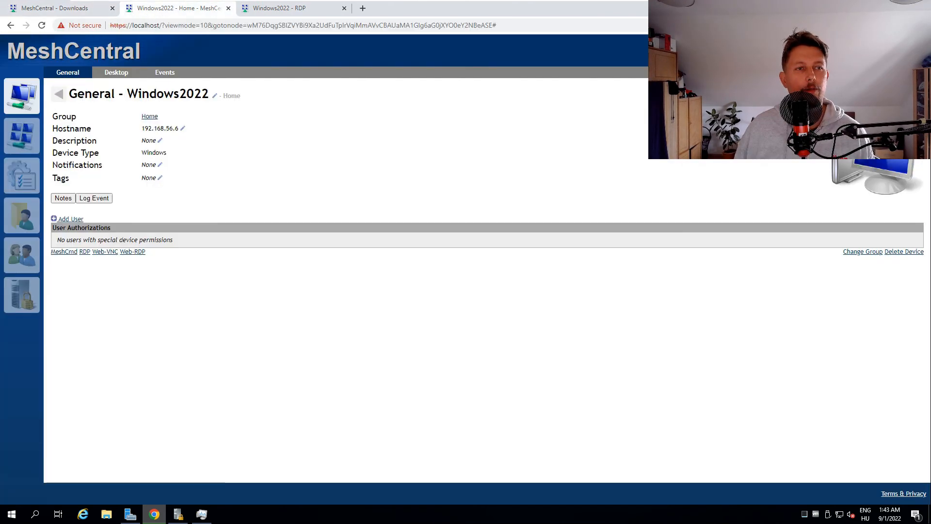
left_click(22, 96)
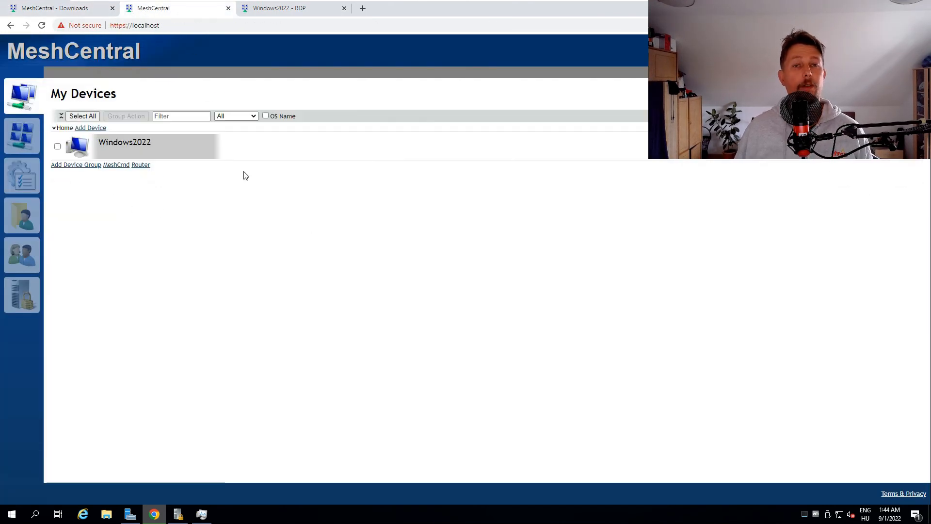
left_click(125, 143)
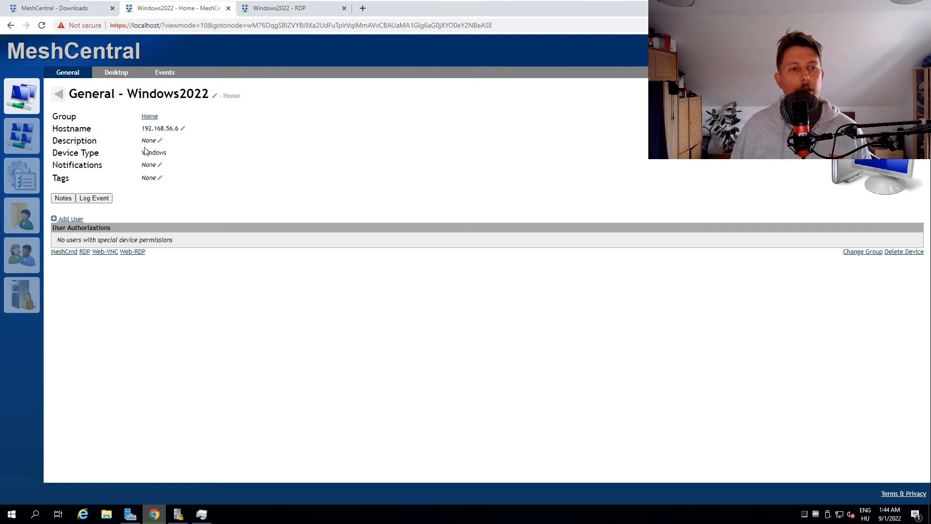
Step: Examine the Windows2022 device's description, type and tags, and view its Notes and Log Event dialogs without saving anything
left_click_drag(150, 142, 104, 138)
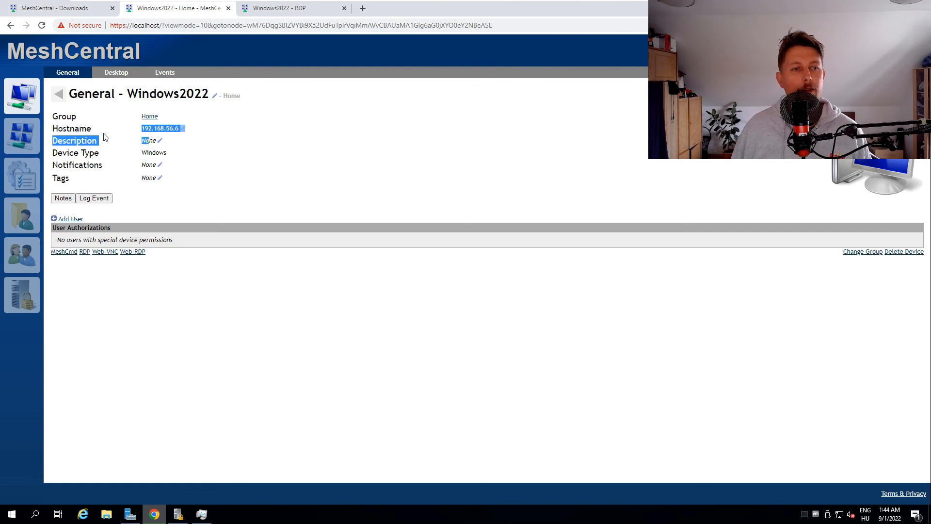
left_click(155, 158)
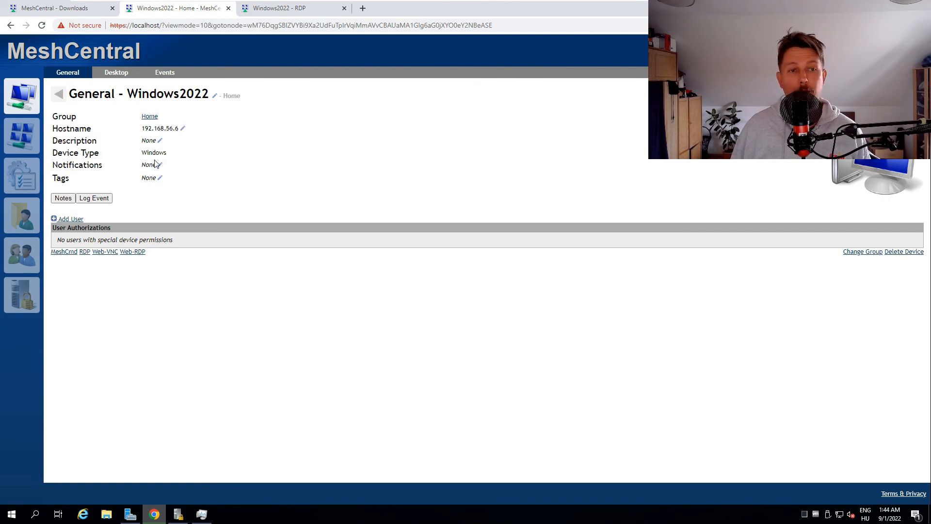
left_click_drag(142, 179, 179, 181)
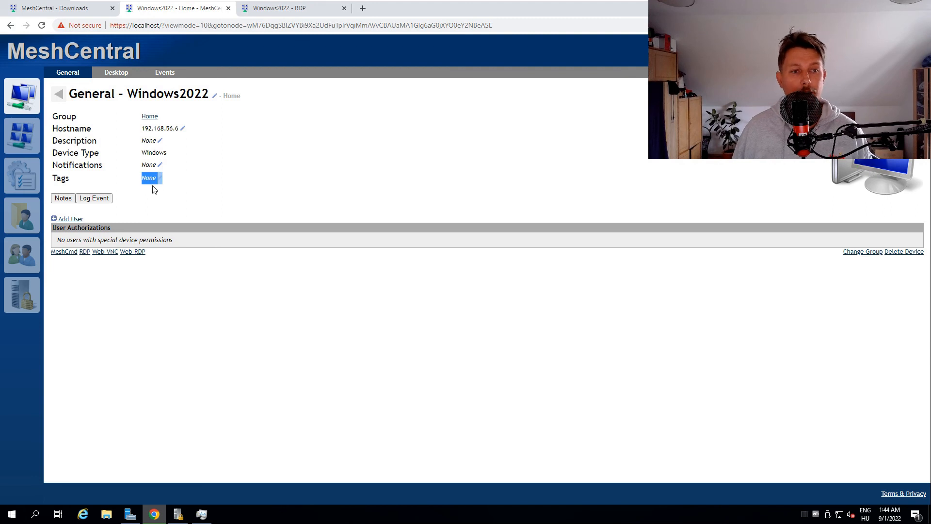
left_click(60, 199)
left_click(533, 266)
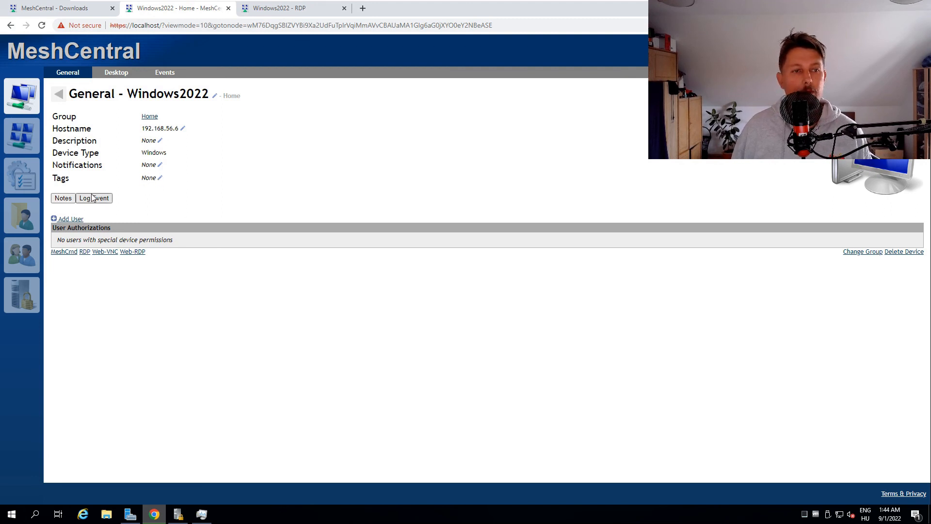
left_click(93, 198)
left_click(538, 257)
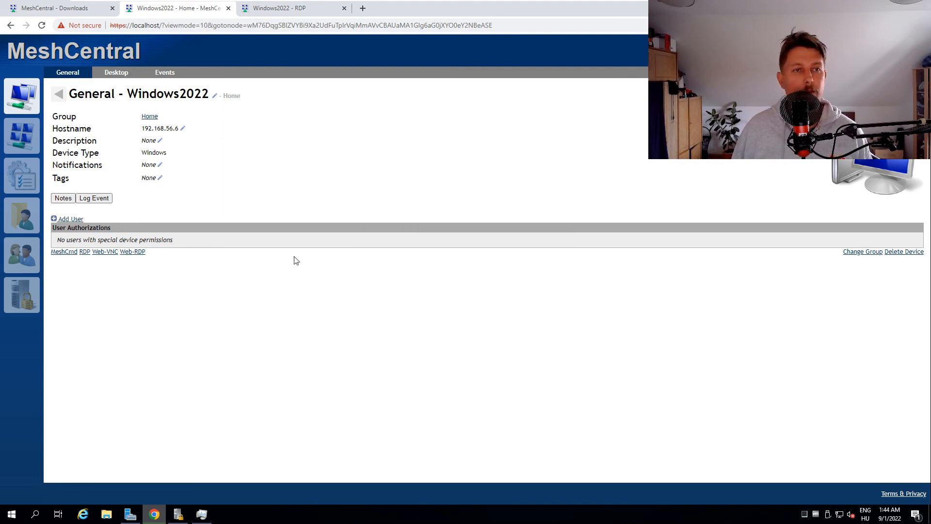